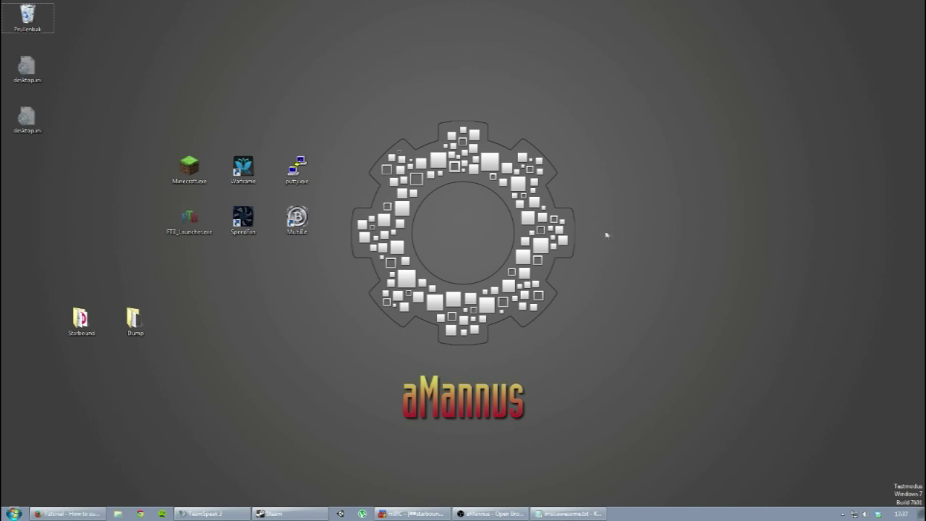
# Step: Open File Explorer and browse to the Steam folder in Program Files (x86) on the Boot drive (C:)
pyautogui.press('super+e')
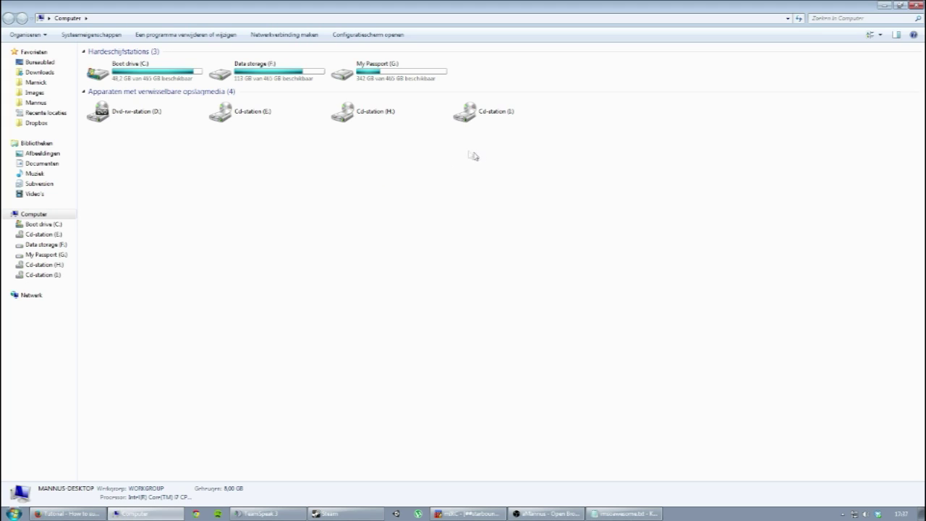
pyautogui.doubleClick(177, 75)
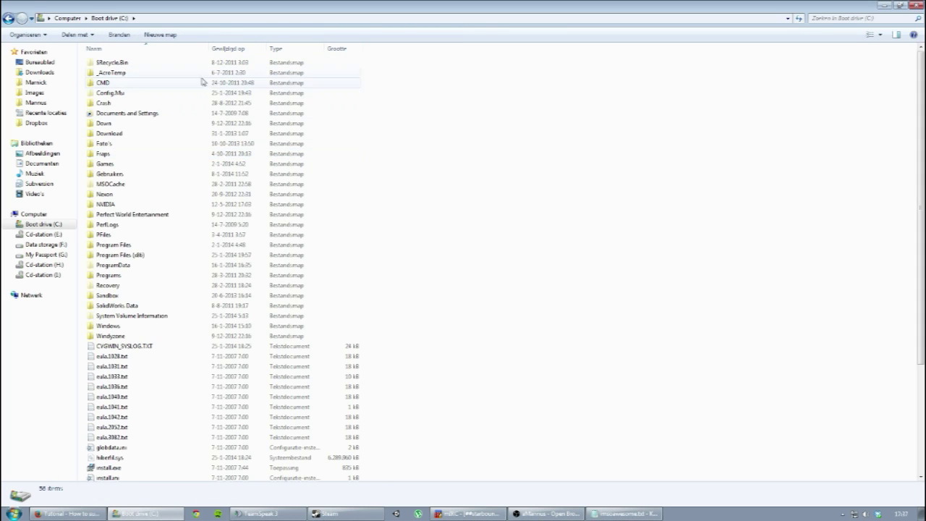
pyautogui.doubleClick(141, 254)
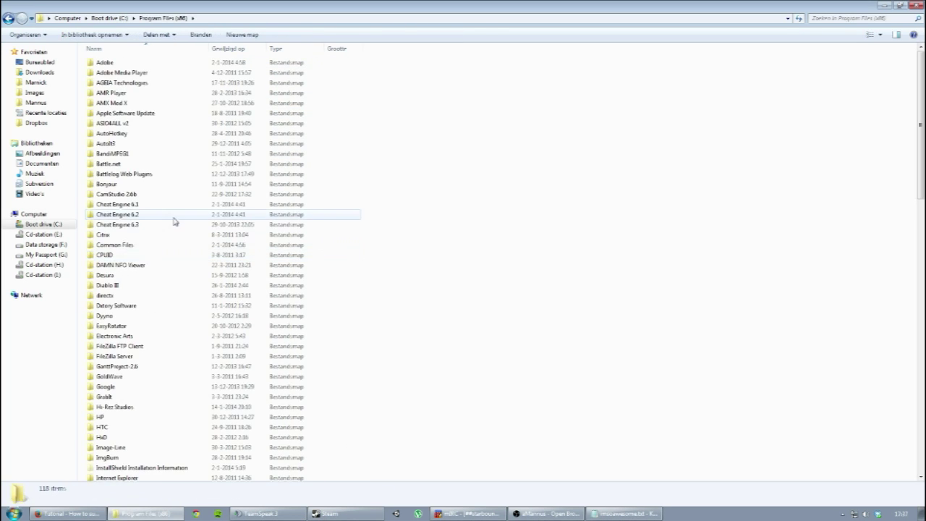
pyautogui.click(174, 217)
pyautogui.write('steam')
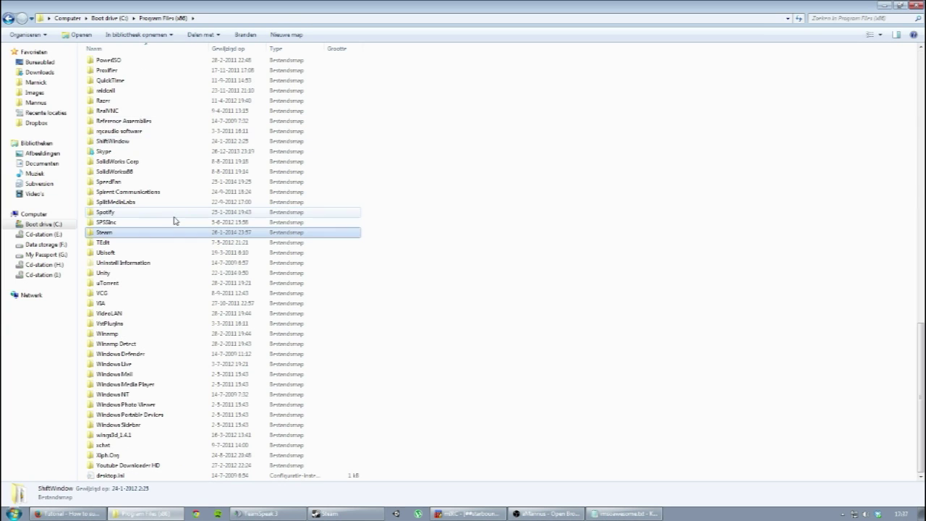
pyautogui.doubleClick(165, 232)
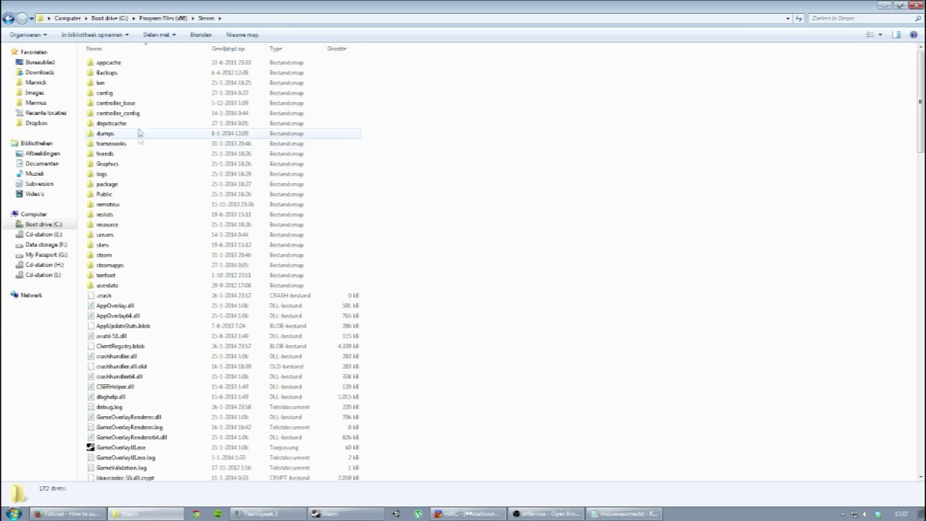
# Step: Open the Starbound game folder inside steamapps\common
pyautogui.doubleClick(139, 263)
pyautogui.doubleClick(142, 64)
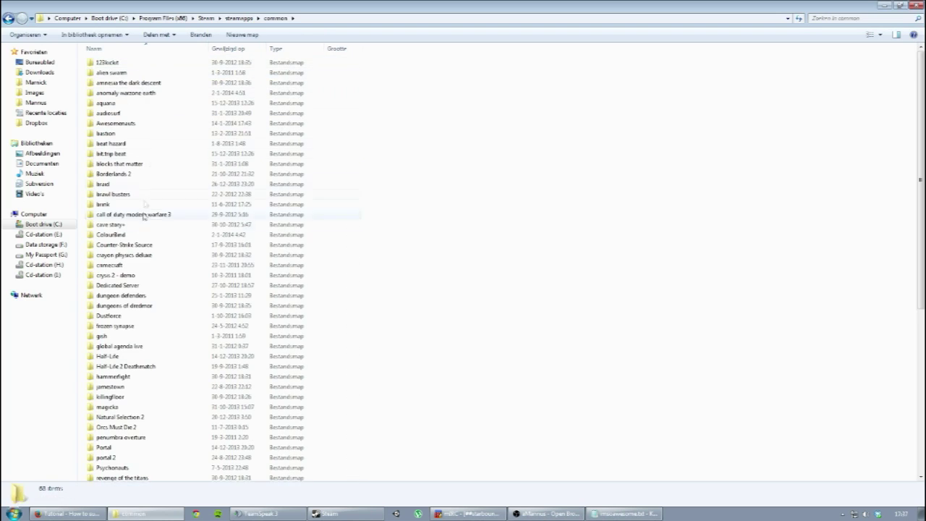
pyautogui.write('starbound')
pyautogui.doubleClick(138, 364)
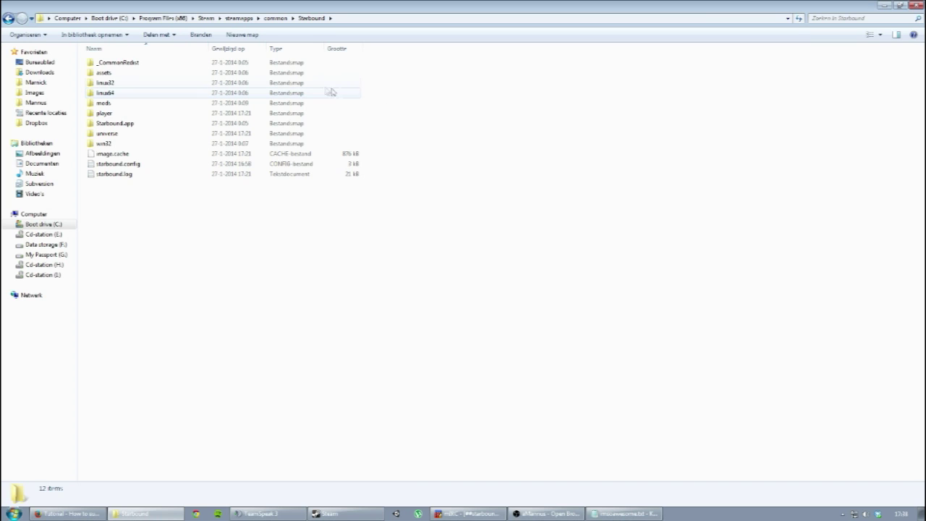
# Step: Open Starbound's assets folder and locate the packed.pak file
pyautogui.doubleClick(298, 73)
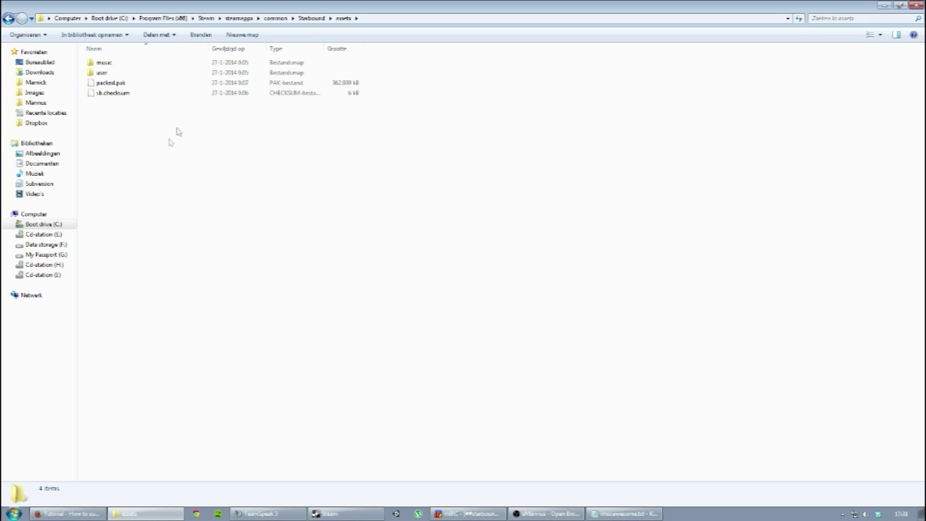
pyautogui.click(172, 84)
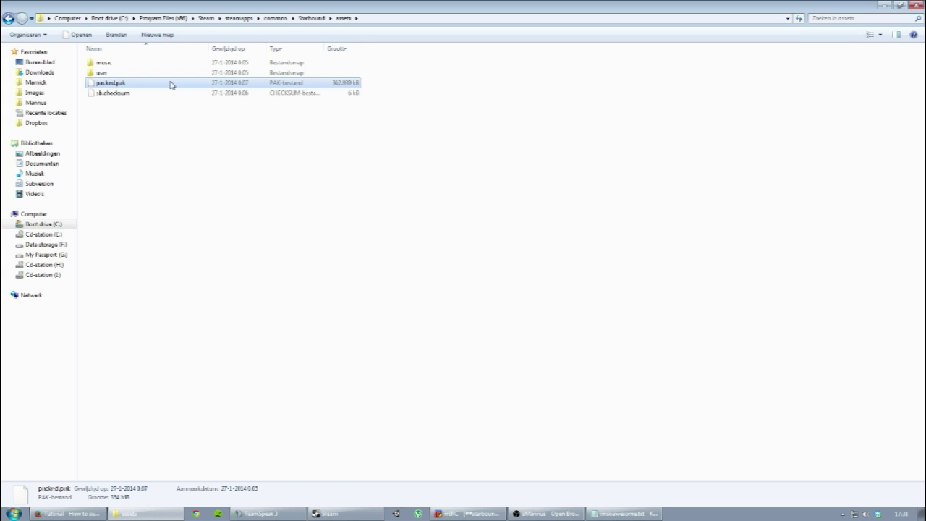
pyautogui.click(192, 132)
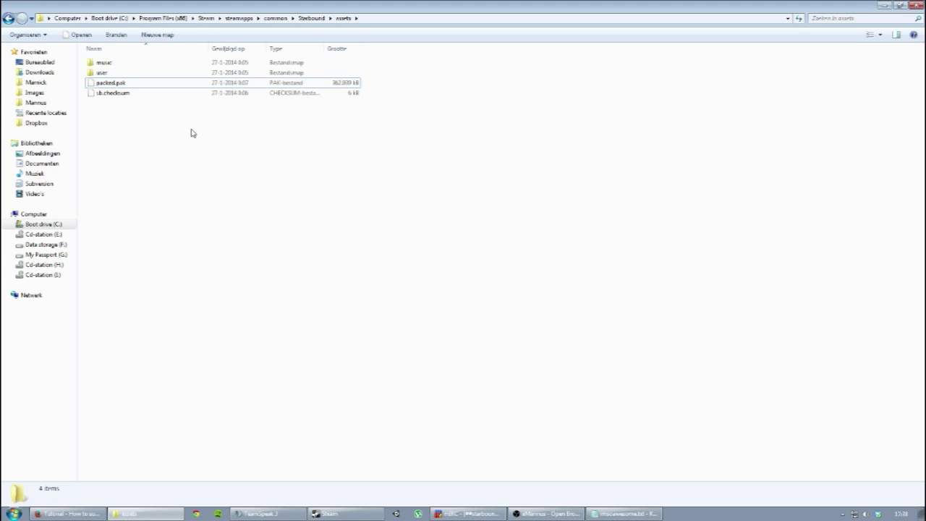
pyautogui.click(175, 84)
pyautogui.keyDown('ctrl'); pyautogui.click(174, 86); pyautogui.keyUp('ctrl')
pyautogui.click(175, 85)
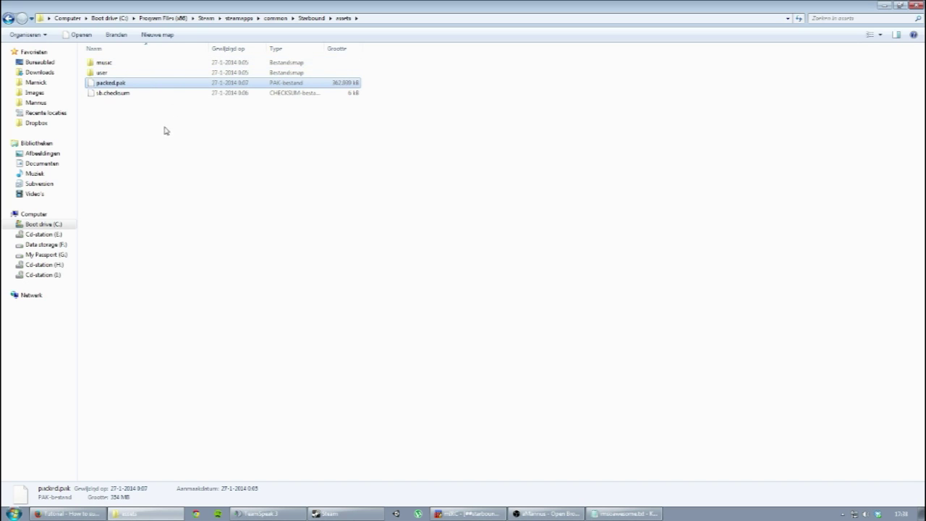
pyautogui.click(206, 132)
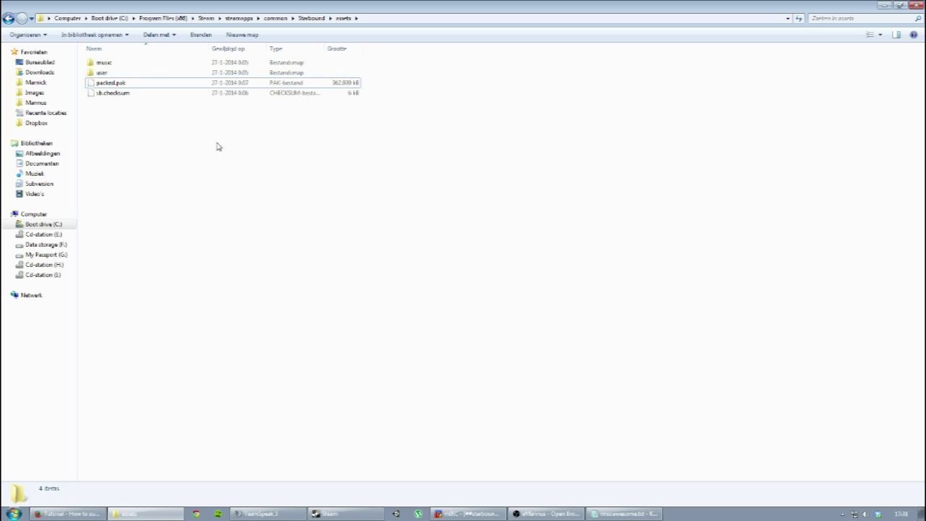
# Step: Open a blank Notepad document, and switch back to File Explorer to open Starbound's win32 folder
pyautogui.click(15, 513)
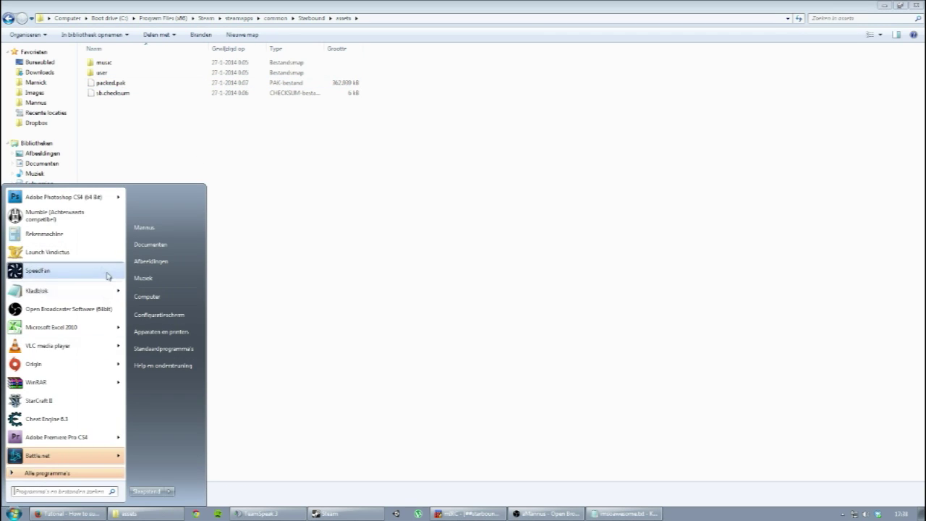
pyautogui.click(73, 288)
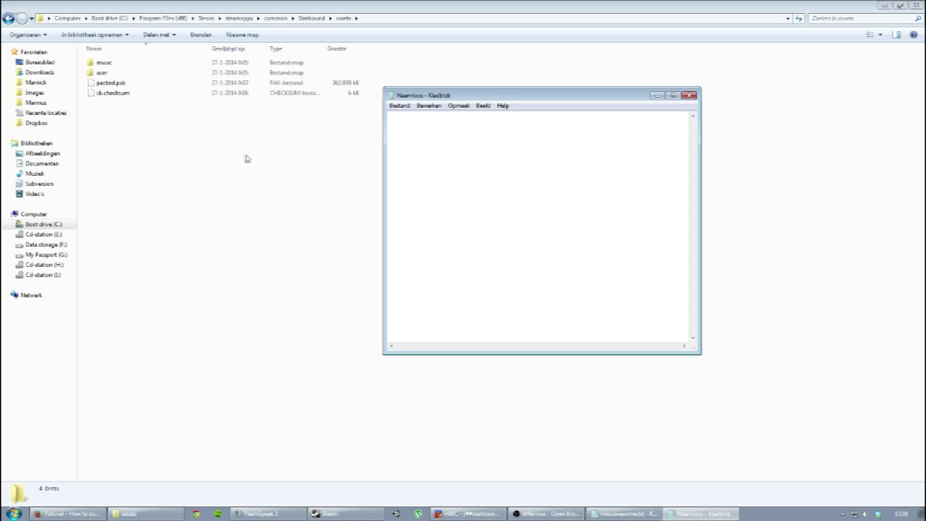
pyautogui.click(250, 86)
pyautogui.click(311, 17)
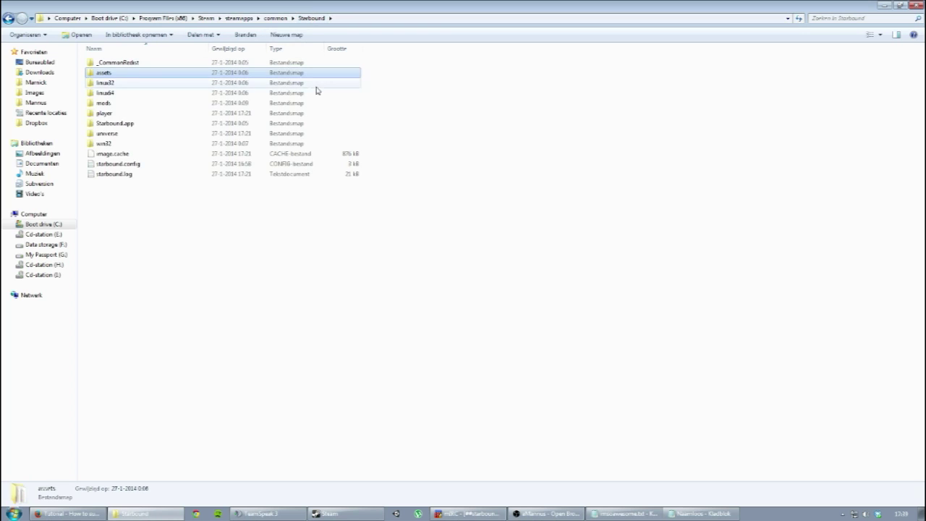
pyautogui.doubleClick(152, 145)
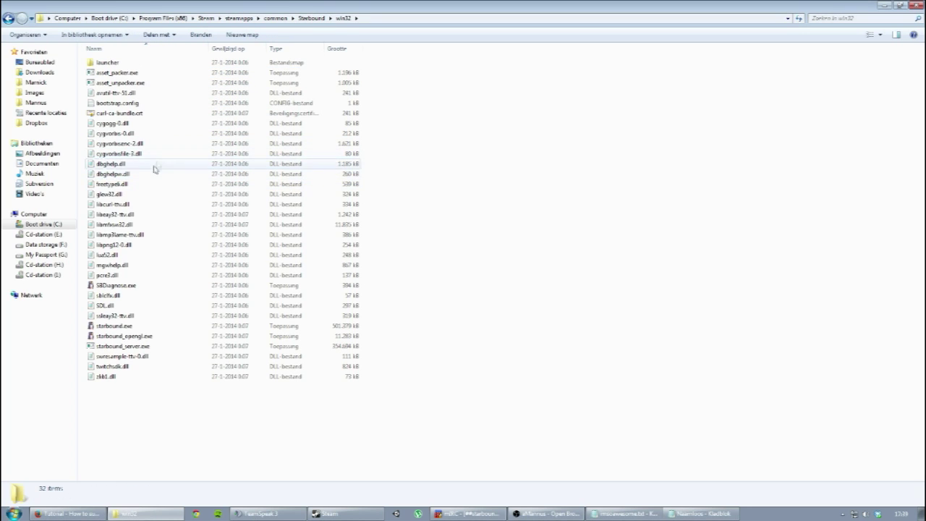
# Step: Locate asset_unpacker.exe and copy the full path of the win32 folder
pyautogui.click(181, 194)
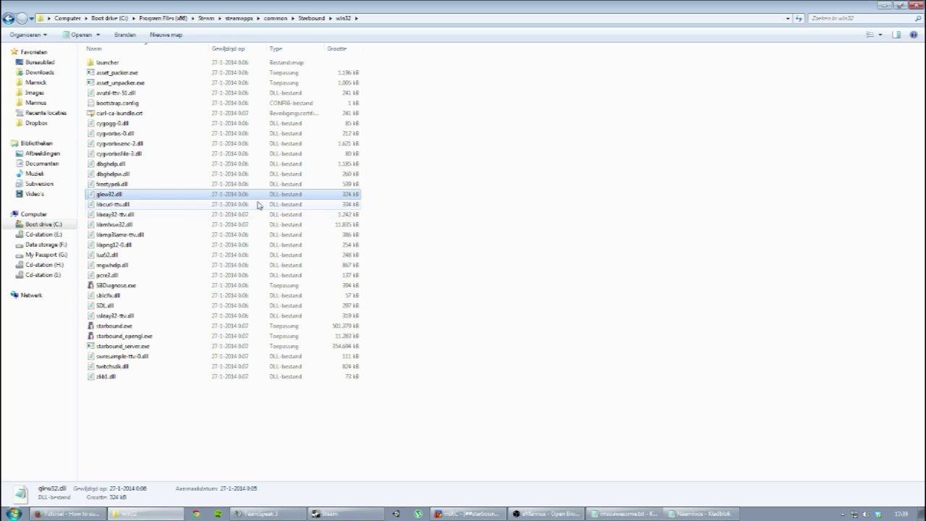
pyautogui.click(432, 253)
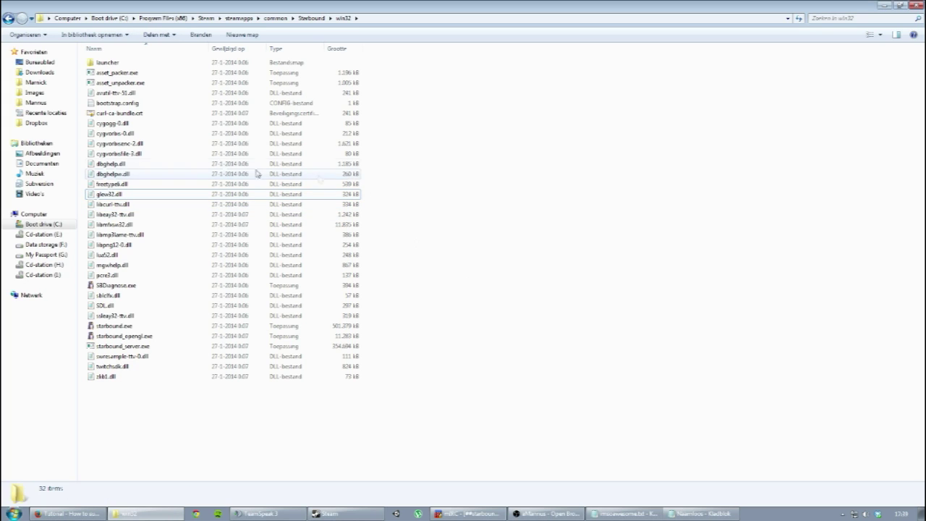
pyautogui.click(178, 76)
pyautogui.click(168, 84)
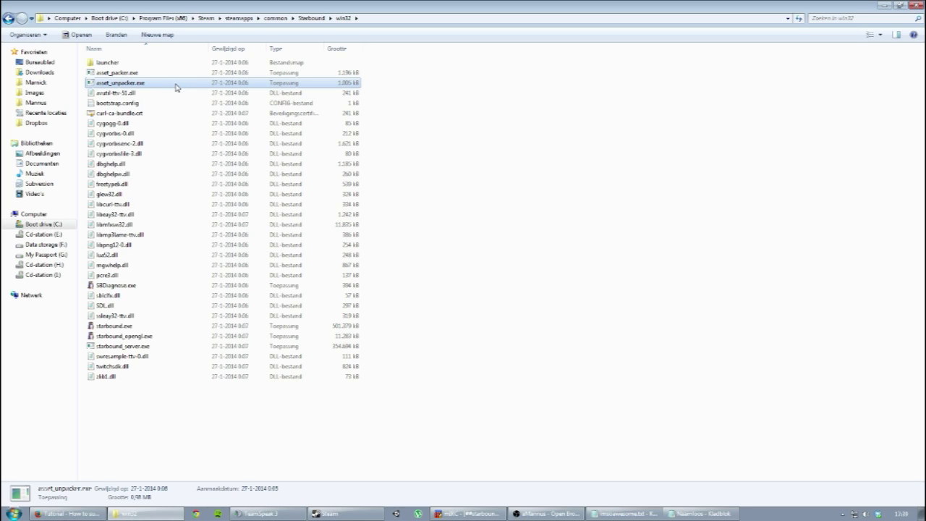
pyautogui.click(432, 20)
pyautogui.hotkey('ctrl', 'c')
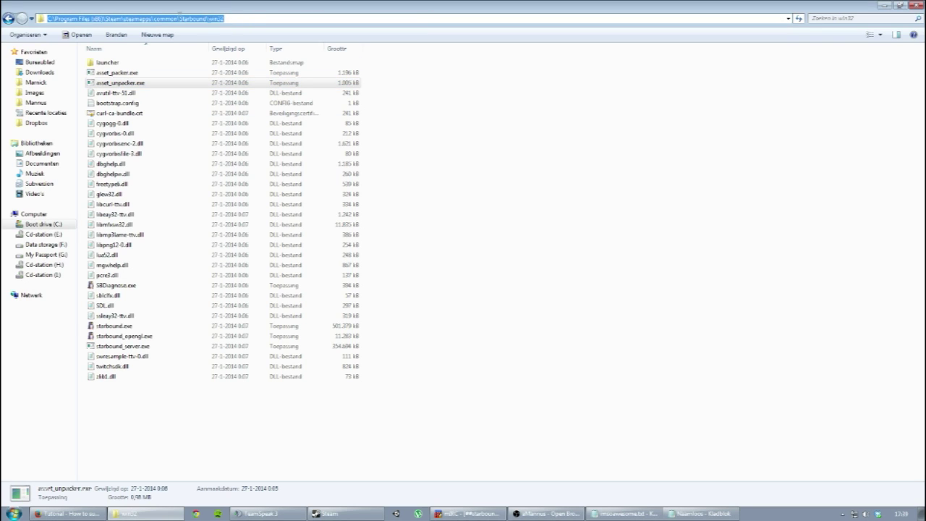
# Step: In Notepad, enter "C:\Program Files (x86)\Steam\steamapps\common\Starbound\win32\asset_unpacker.exe" including the quotes, using the copied folder path
pyautogui.click(698, 513)
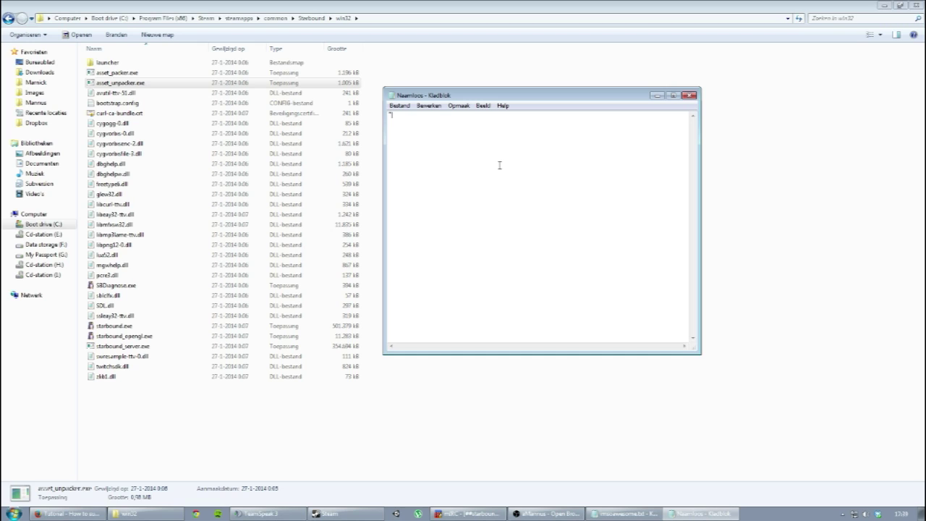
pyautogui.write('"')
pyautogui.hotkey('ctrl', 'v')
pyautogui.write('\\asset_unpack')
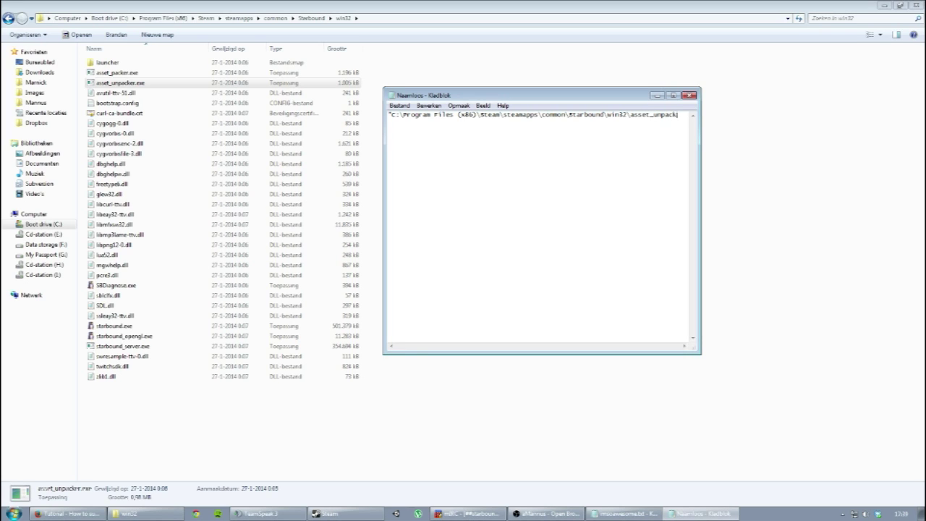
pyautogui.write('er.exe"')
# Step: Widen and reposition the Notepad window to fit the whole line, and add a space after the closing quote
pyautogui.moveTo(545, 346)
pyautogui.mouseDown()
pyautogui.moveTo(511, 352)
pyautogui.moveTo(557, 349)
pyautogui.mouseUp()
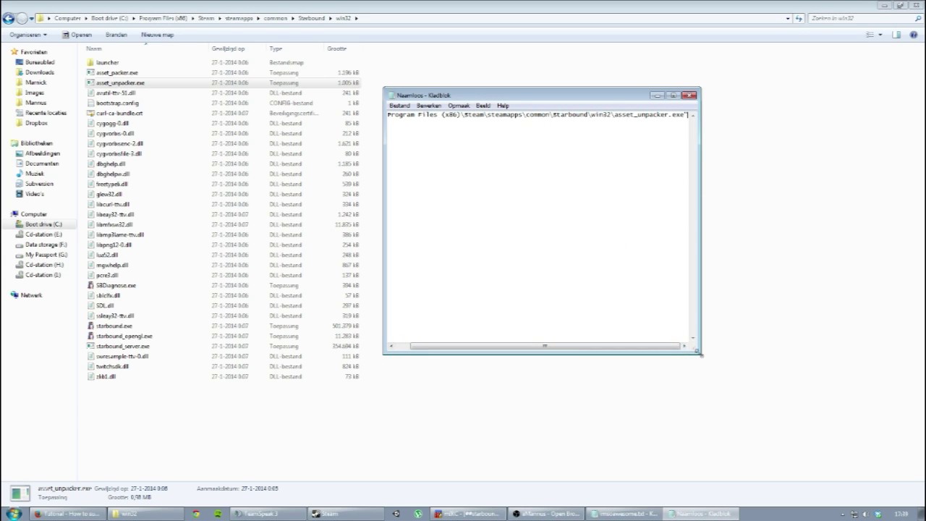
pyautogui.moveTo(696, 350); pyautogui.dragTo(925, 340)
pyautogui.moveTo(724, 100); pyautogui.dragTo(547, 95)
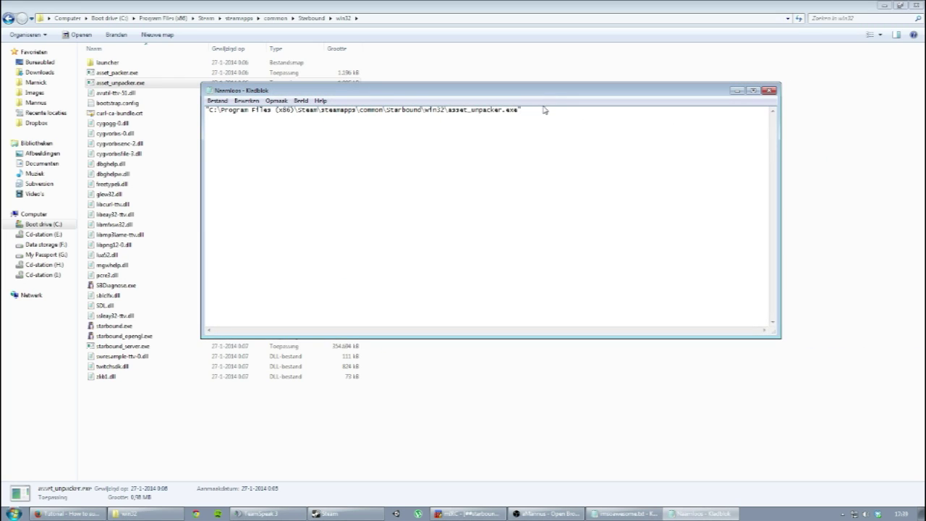
pyautogui.write('"')
# Step: Return to File Explorer, locate packed.pak in Starbound's assets folder, and copy that folder's full path
pyautogui.click(471, 58)
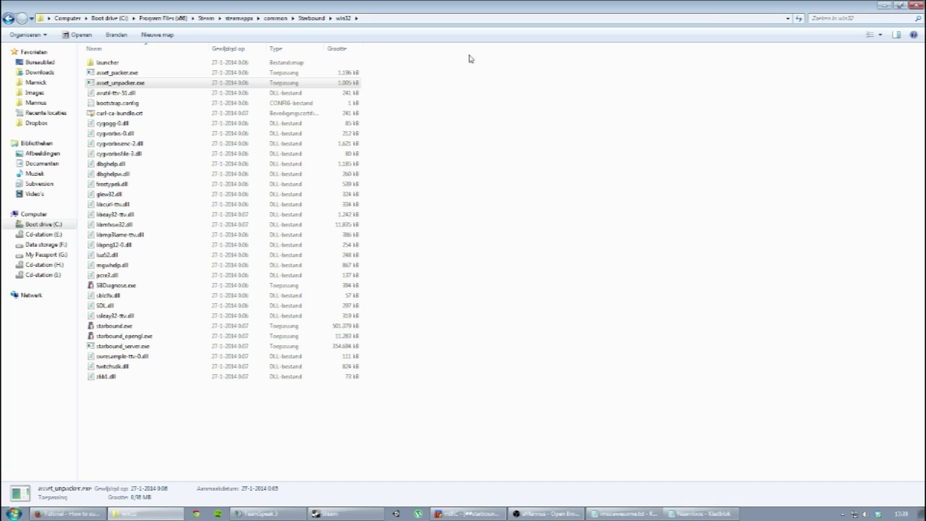
pyautogui.click(311, 18)
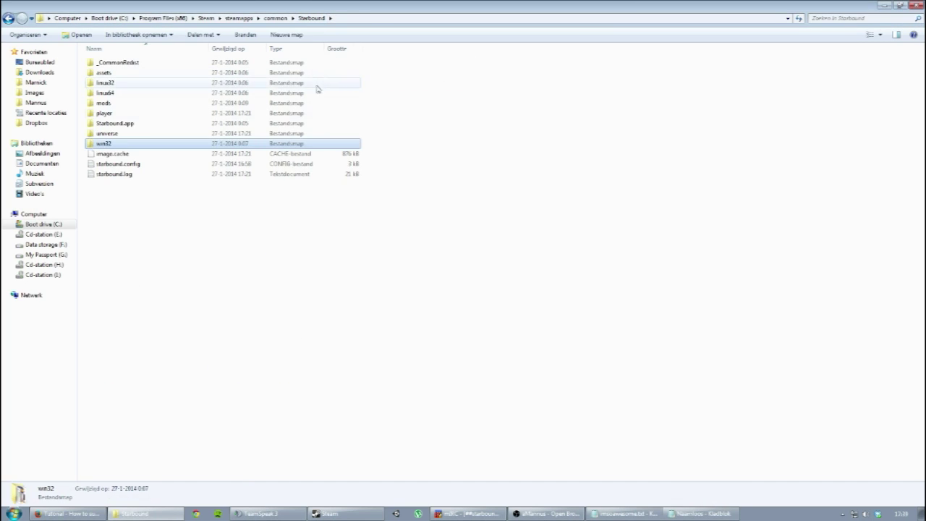
pyautogui.doubleClick(166, 77)
pyautogui.click(153, 83)
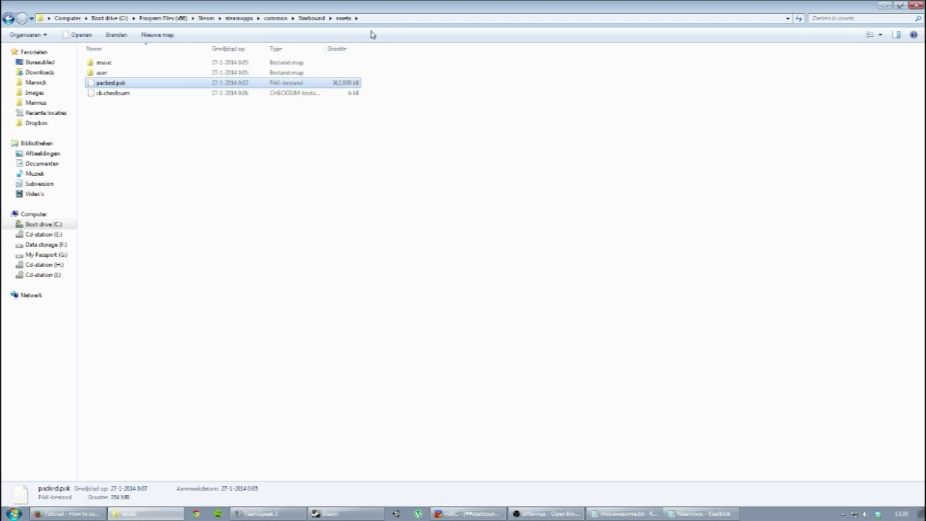
pyautogui.click(389, 19)
pyautogui.hotkey('ctrl', 'c')
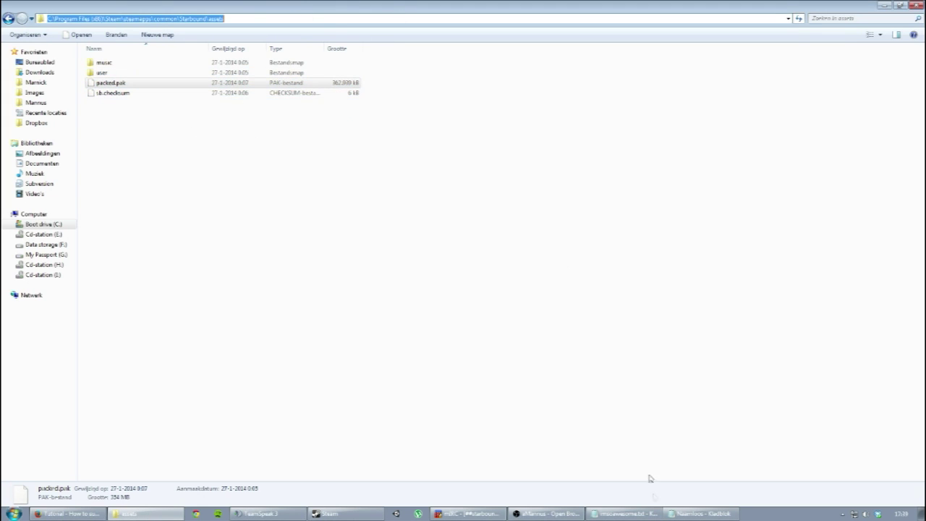
# Step: In Notepad, append "C:\Program Files (x86)\Steam\steamapps\common\Starbound\assets\packed.pak" in quotes plus an opening quote for a third path, widening the window to fit
pyautogui.click(684, 513)
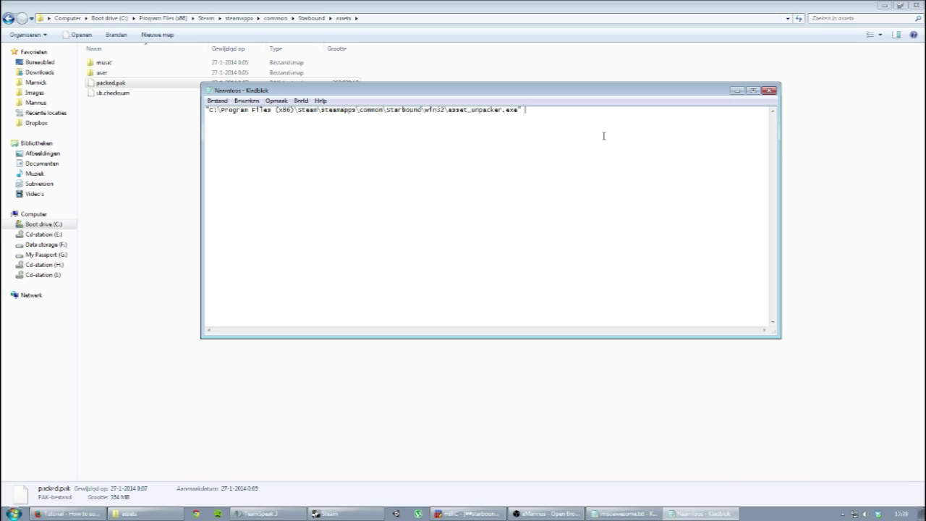
pyautogui.hotkey('ctrl', 'v')
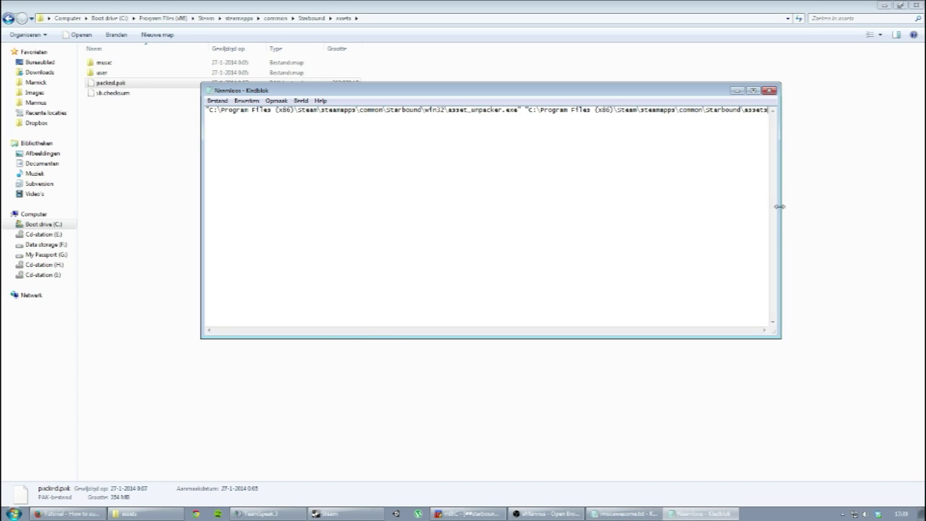
pyautogui.moveTo(781, 211); pyautogui.dragTo(866, 206)
pyautogui.moveTo(656, 100); pyautogui.dragTo(596, 101)
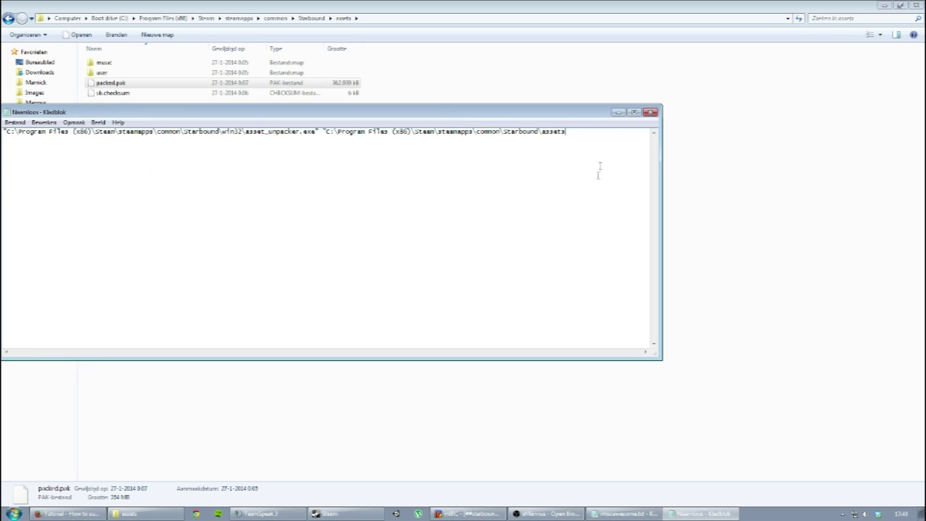
pyautogui.moveTo(661, 217); pyautogui.dragTo(712, 217)
pyautogui.write('\\packed.pak')
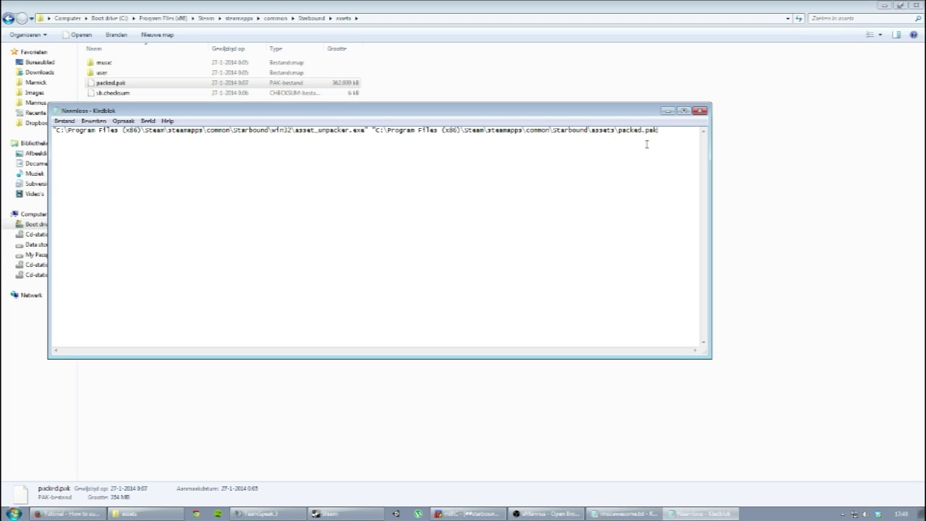
pyautogui.moveTo(614, 115); pyautogui.dragTo(668, 139)
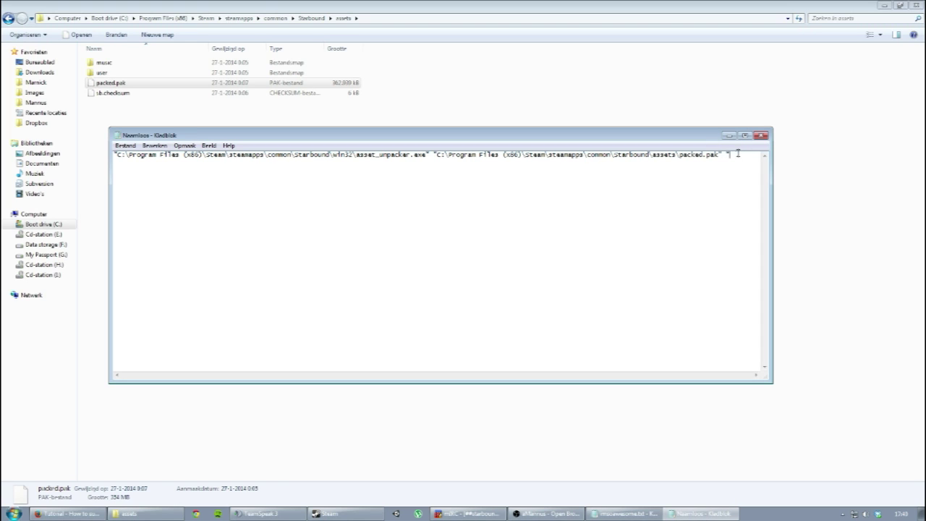
# Step: Minimize File Explorer and Notepad to view the desktop, and bring the Notepad document back up
pyautogui.click(779, 83)
pyautogui.click(884, 5)
pyautogui.click(728, 135)
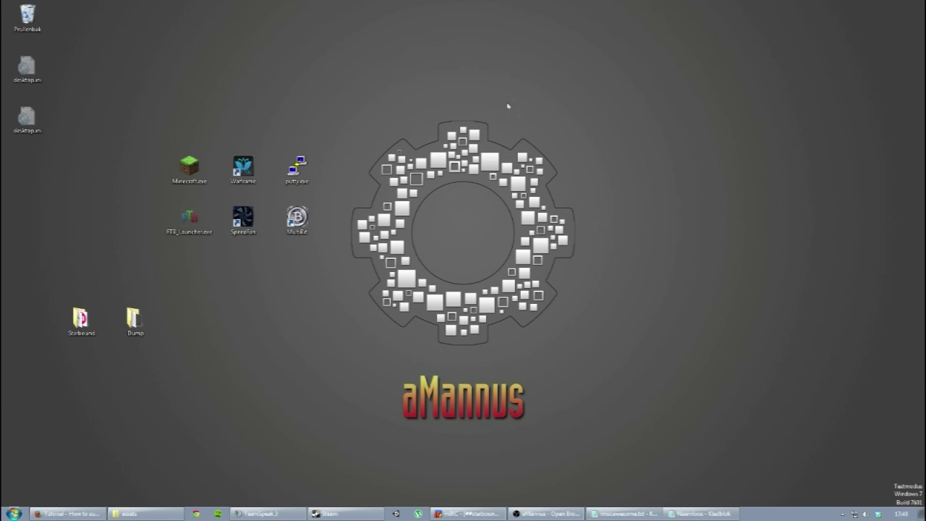
pyautogui.click(700, 513)
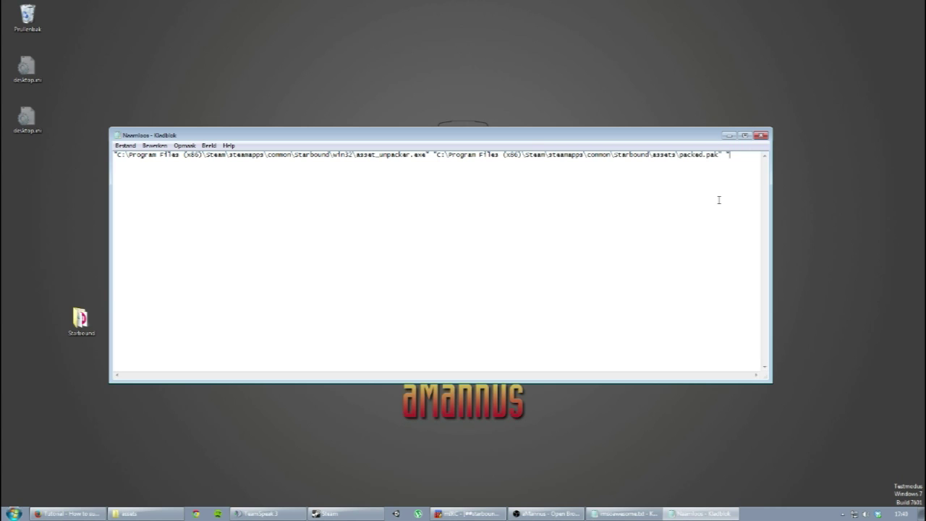
# Step: Minimize Notepad and create a new folder named "Unpacked Starbound" on the desktop
pyautogui.click(729, 135)
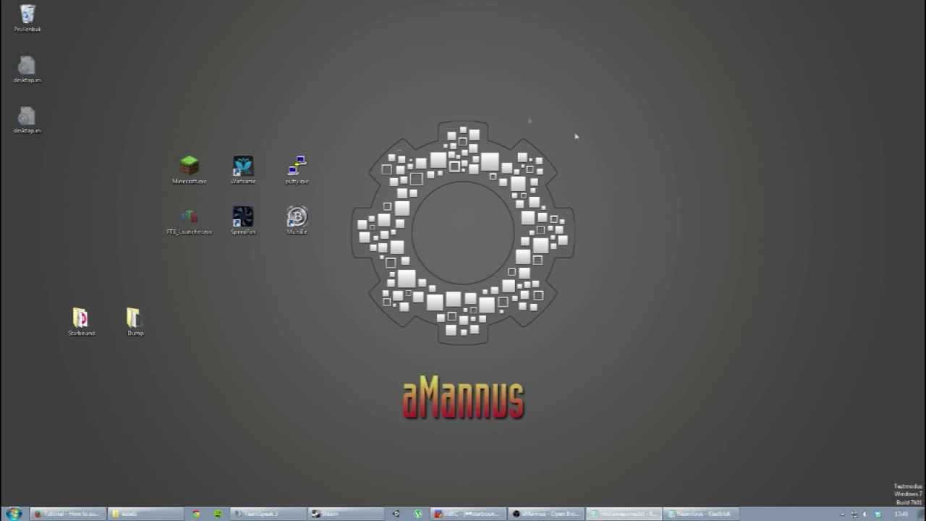
pyautogui.rightClick(541, 113)
pyautogui.moveTo(645, 253)
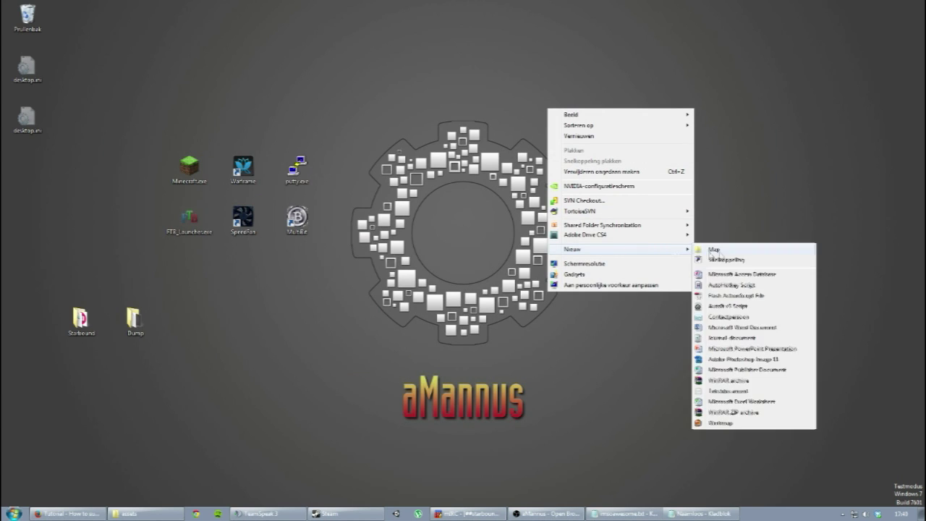
pyautogui.click(712, 246)
pyautogui.write('mods')
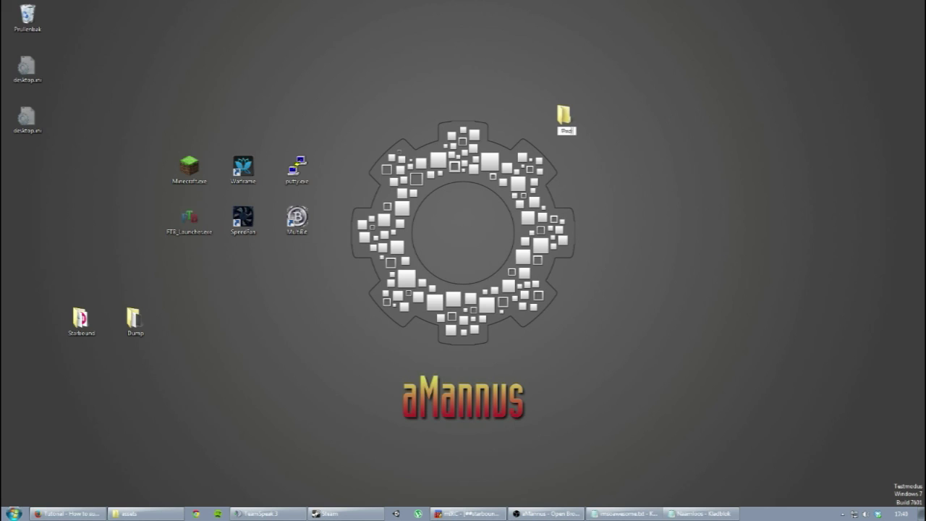
pyautogui.write('Unpacked Starbound')
pyautogui.press('Return')
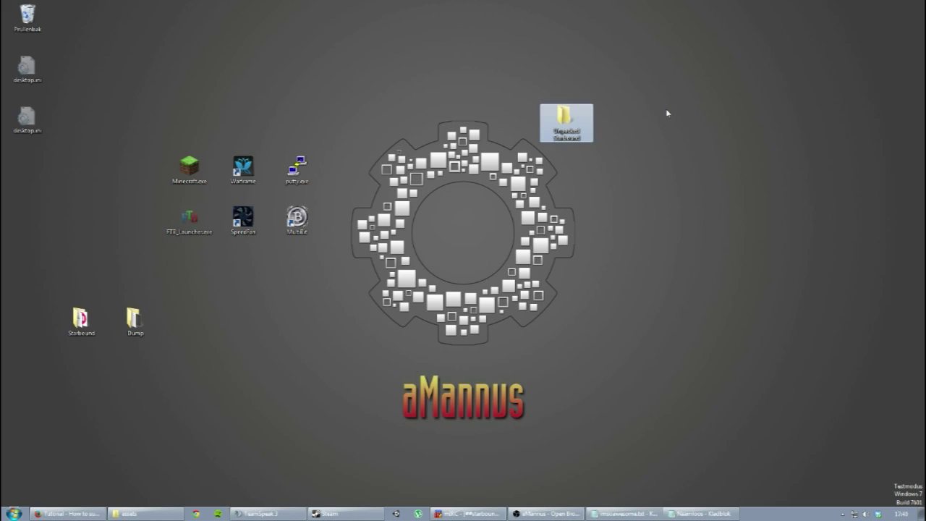
# Step: Open the Unpacked Starbound folder and copy its full path
pyautogui.doubleClick(562, 115)
pyautogui.click(348, 21)
pyautogui.hotkey('ctrl', 'c')
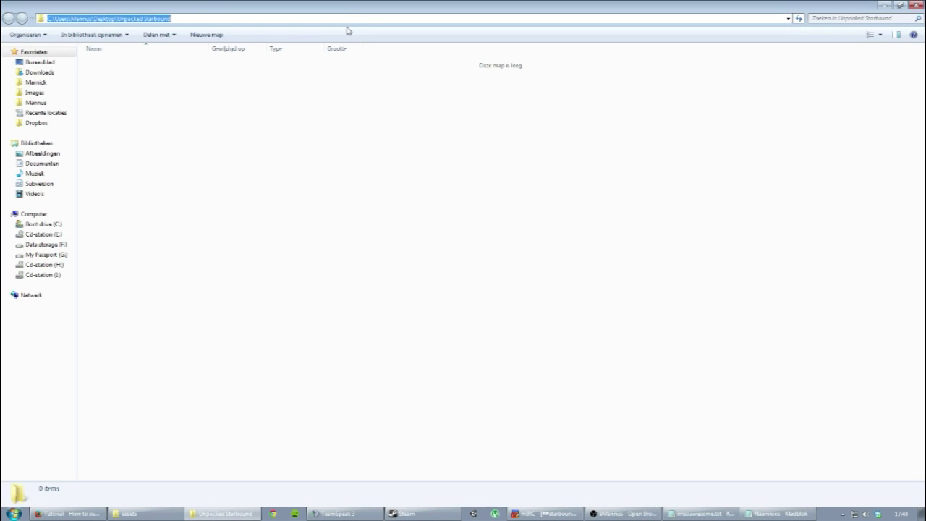
pyautogui.click(213, 18)
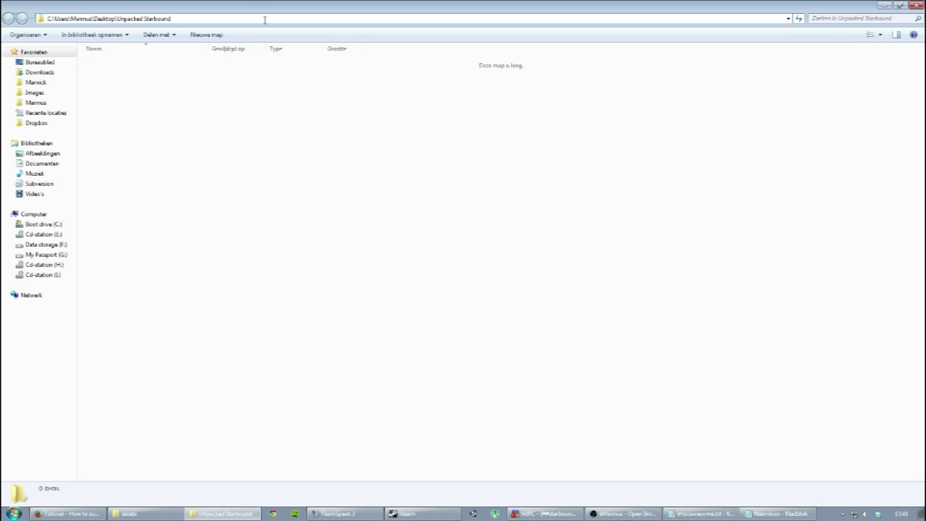
pyautogui.click(255, 129)
pyautogui.click(176, 18)
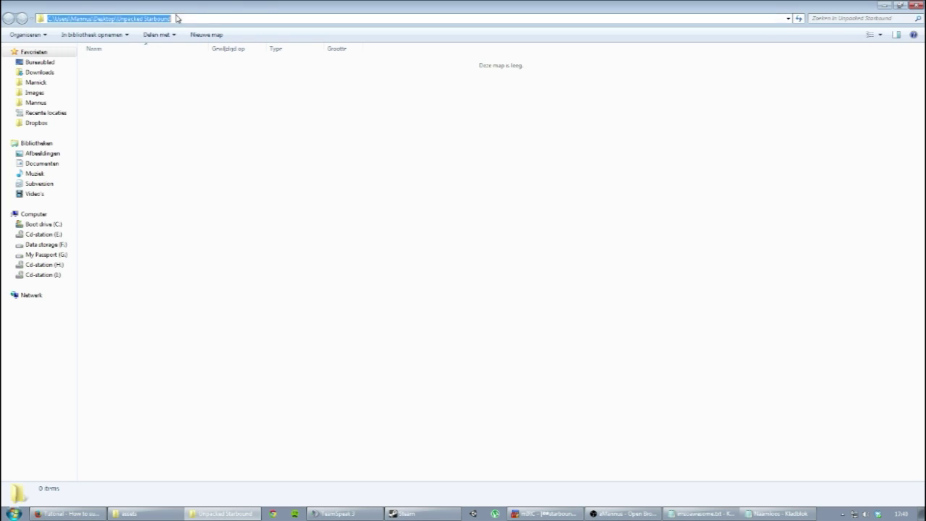
pyautogui.click(210, 83)
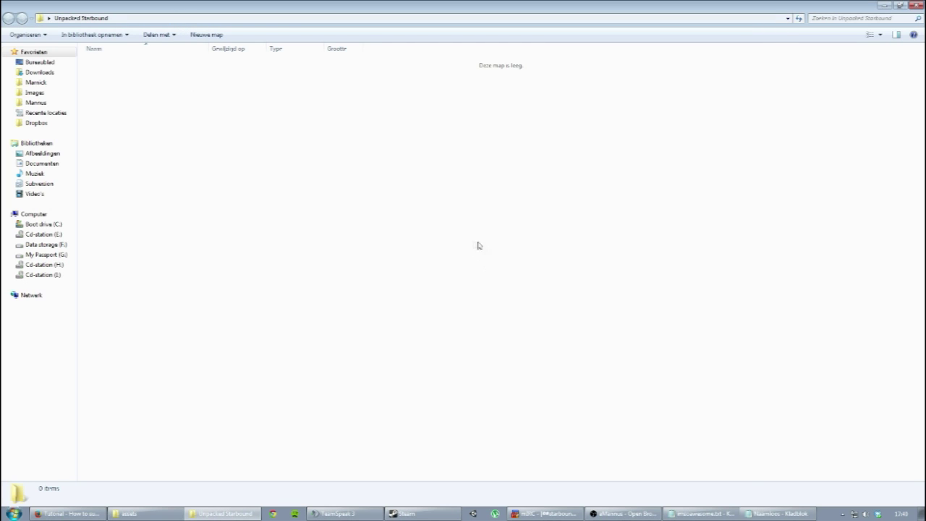
# Step: In Notepad, append the copied Unpacked Starbound folder path followed by \Unpacked1" as the output path, and review the line from its start
pyautogui.click(777, 513)
pyautogui.hotkey('ctrl', 'v')
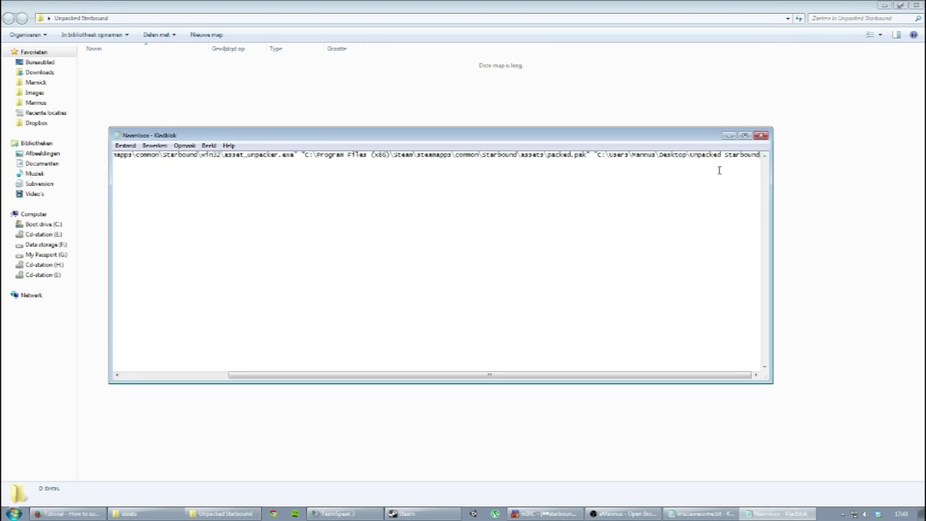
pyautogui.write('\\')
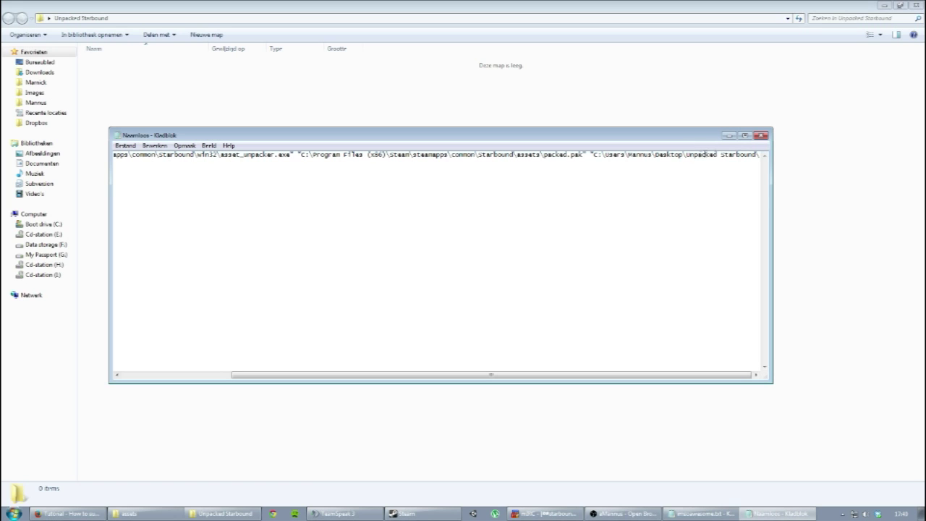
pyautogui.write('Packe')
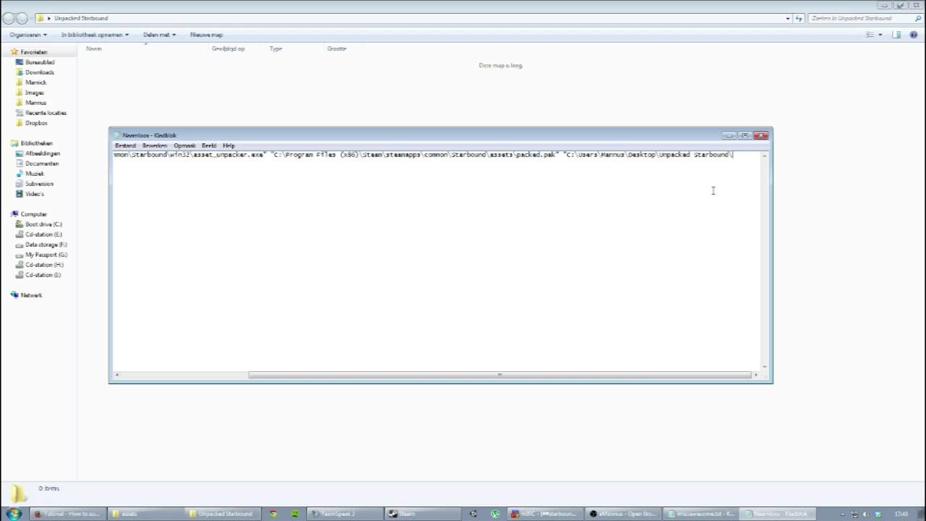
pyautogui.write('acked\\"')
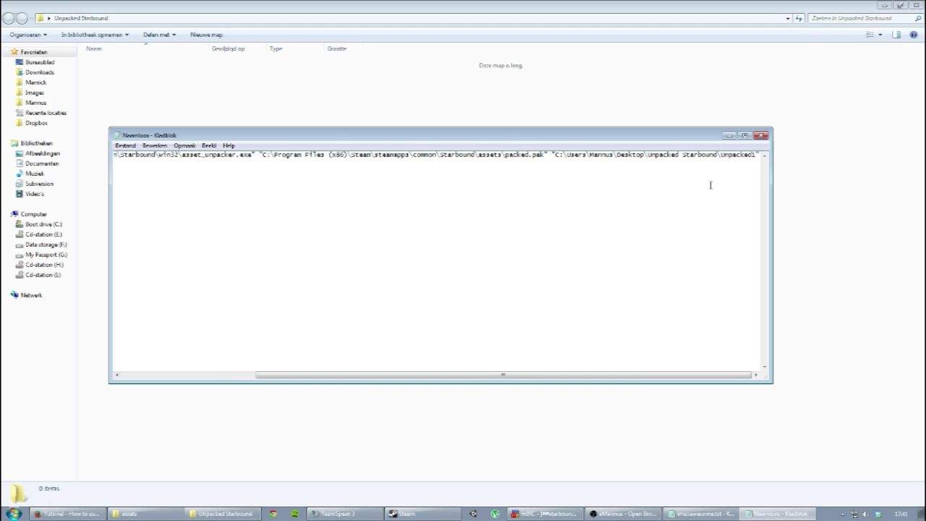
pyautogui.moveTo(560, 374); pyautogui.dragTo(423, 374)
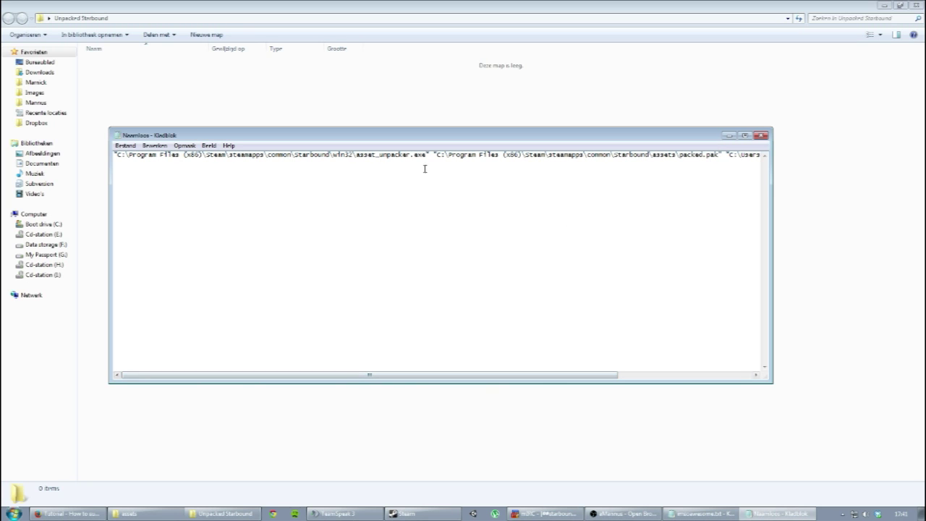
# Step: Find cmd.exe, run it as administrator, and move the Command Prompt window lower over Notepad
pyautogui.press('super')
pyautogui.write('cmd')
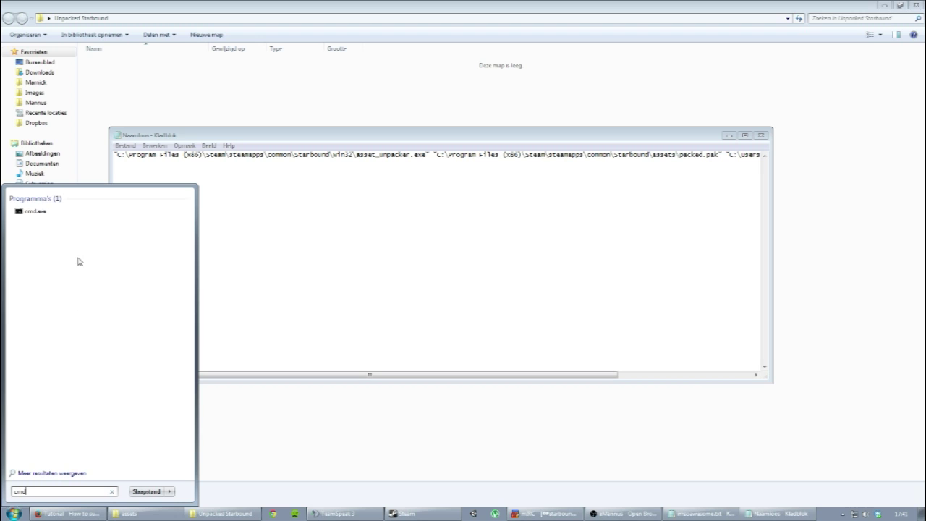
pyautogui.rightClick(60, 211)
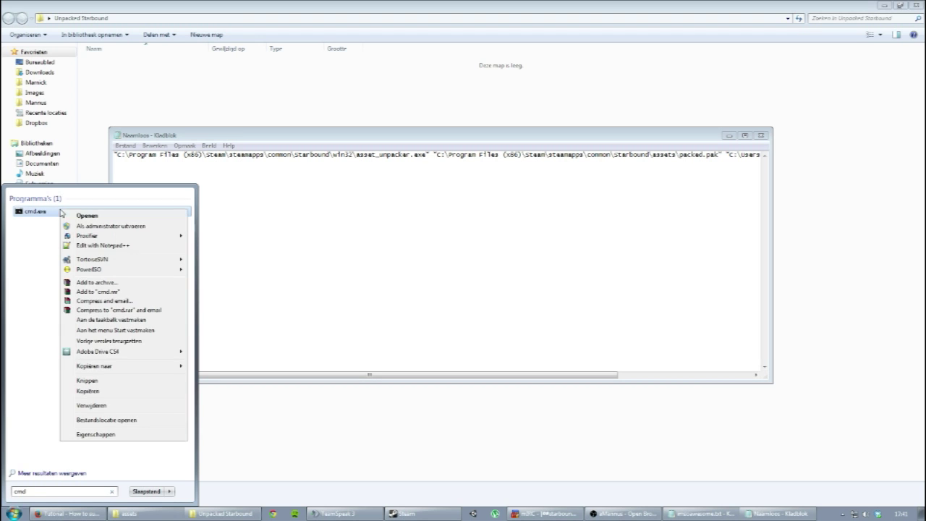
pyautogui.click(101, 226)
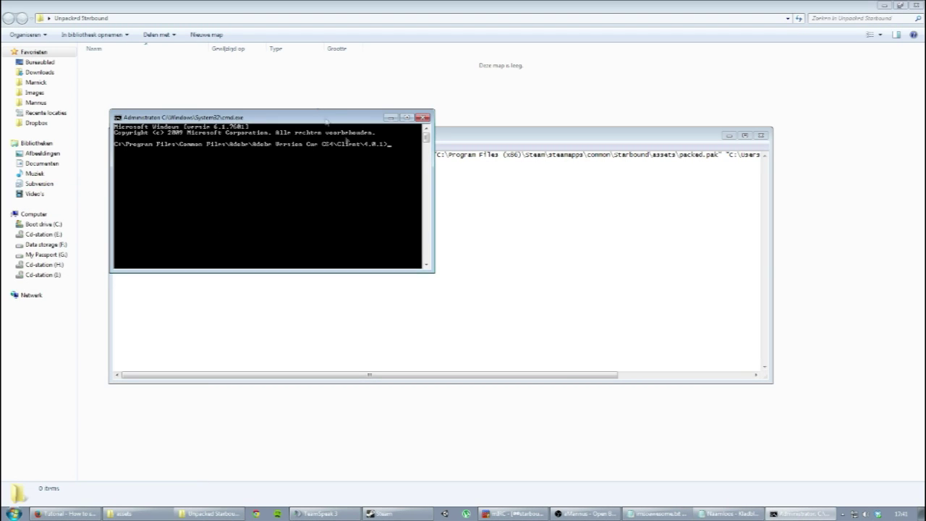
pyautogui.moveTo(323, 118); pyautogui.dragTo(465, 247)
# Step: Copy the whole command line from Notepad, paste it into the Command Prompt, and make that window taller and move it up
pyautogui.click(493, 179)
pyautogui.hotkey('ctrl', 'a')
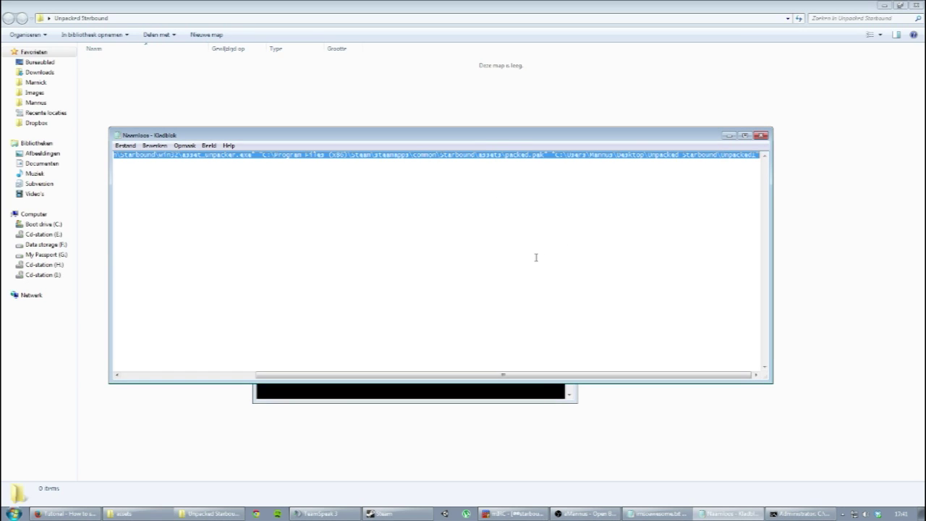
pyautogui.click(799, 513)
pyautogui.rightClick(508, 294)
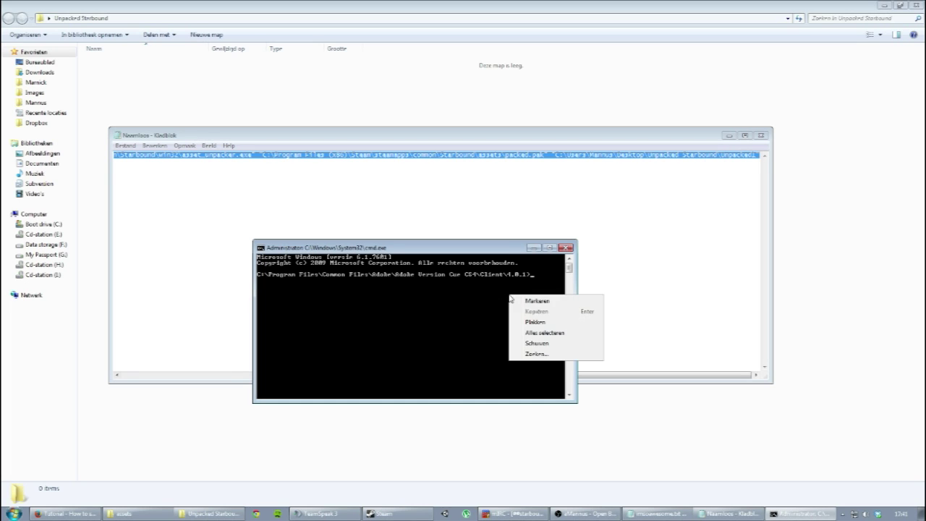
pyautogui.click(548, 323)
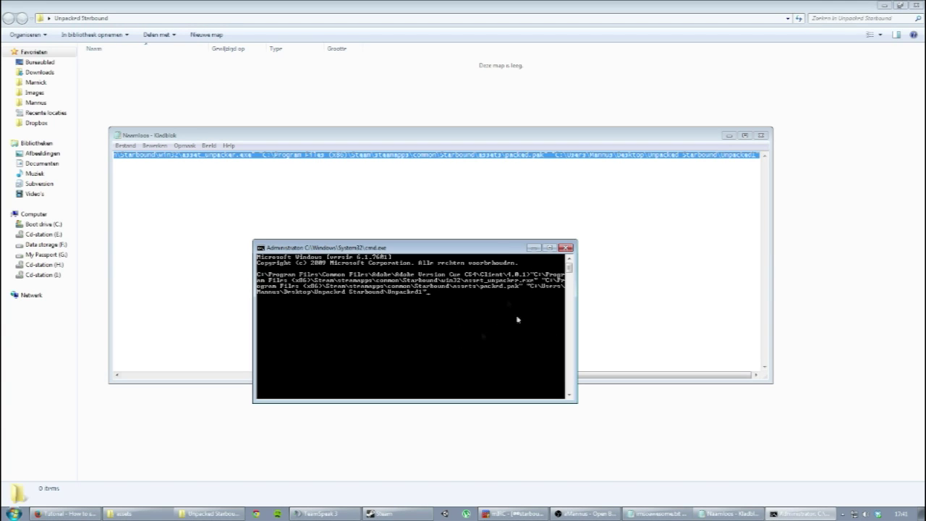
pyautogui.moveTo(577, 401); pyautogui.dragTo(585, 421)
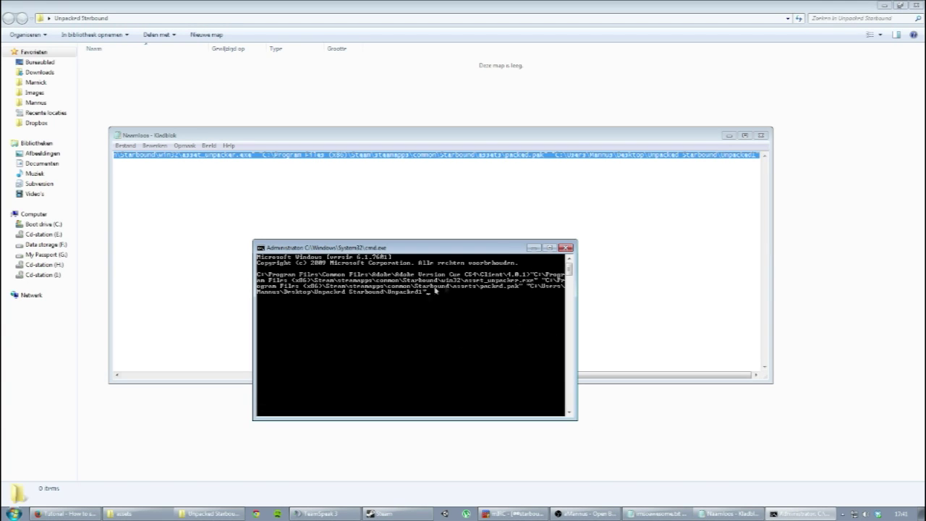
pyautogui.moveTo(453, 248); pyautogui.dragTo(439, 205)
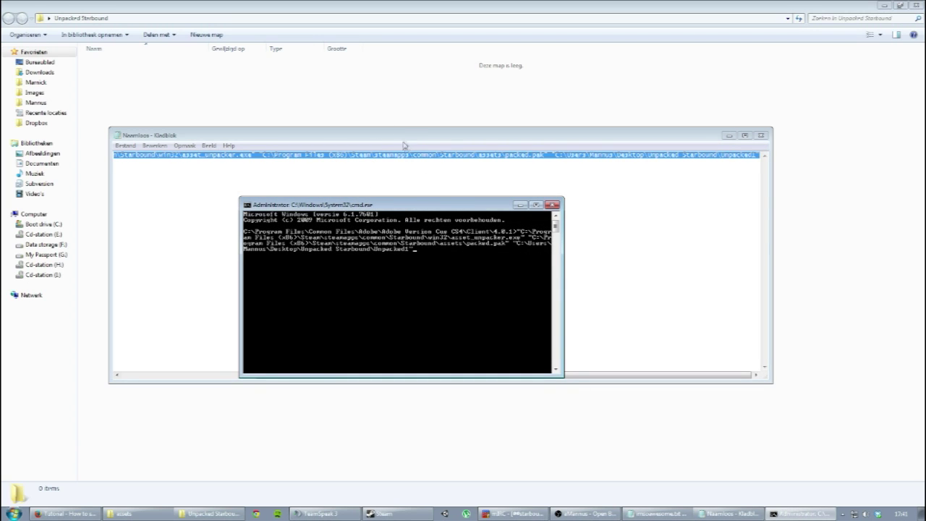
# Step: In File Explorer, reopen the Unpacked Starbound folder by way of the desktop to check its contents, and return to the Command Prompt
pyautogui.click(409, 92)
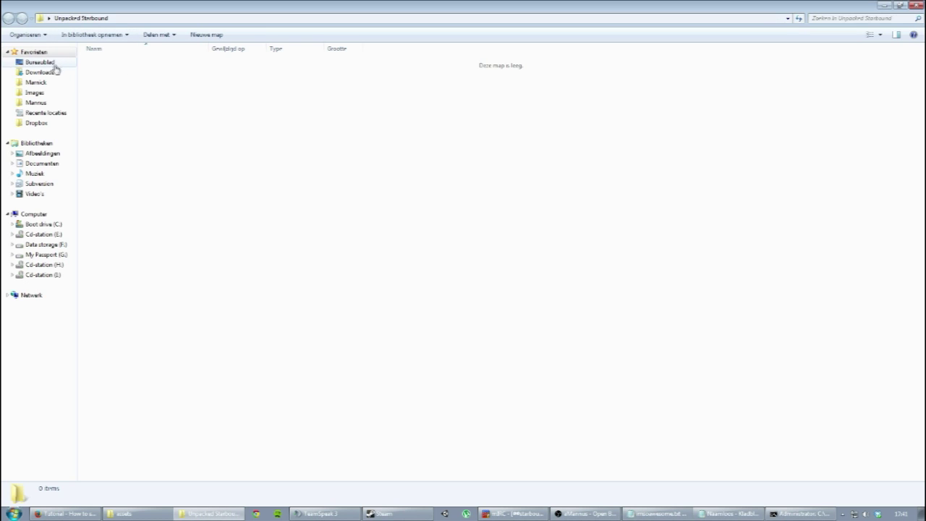
pyautogui.click(800, 515)
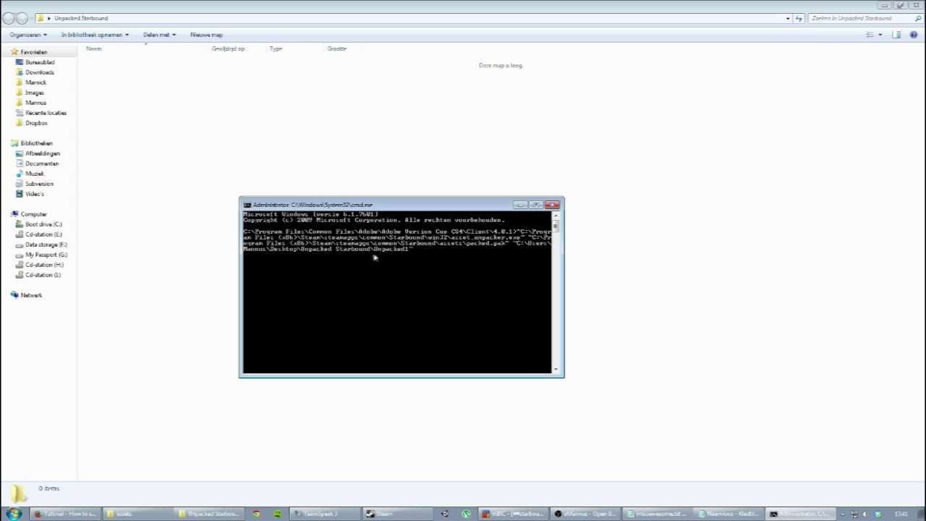
pyautogui.click(305, 146)
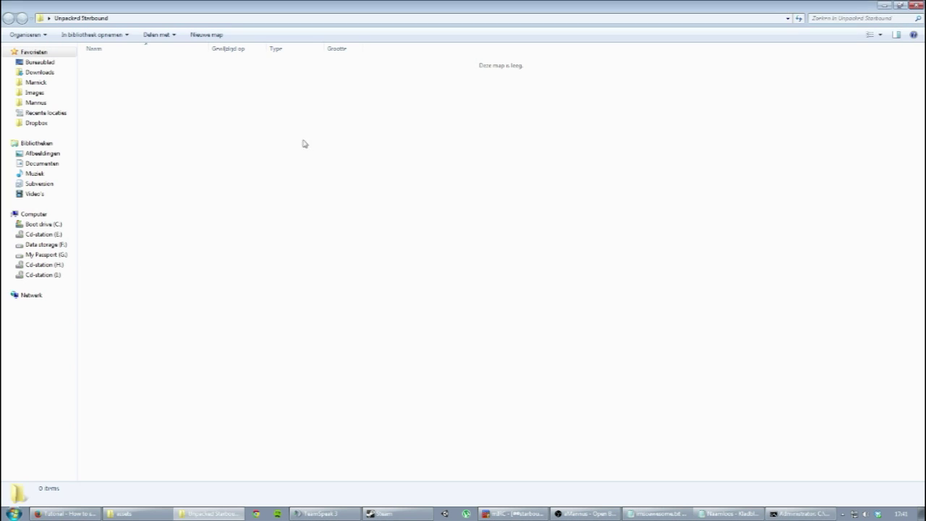
pyautogui.click(43, 65)
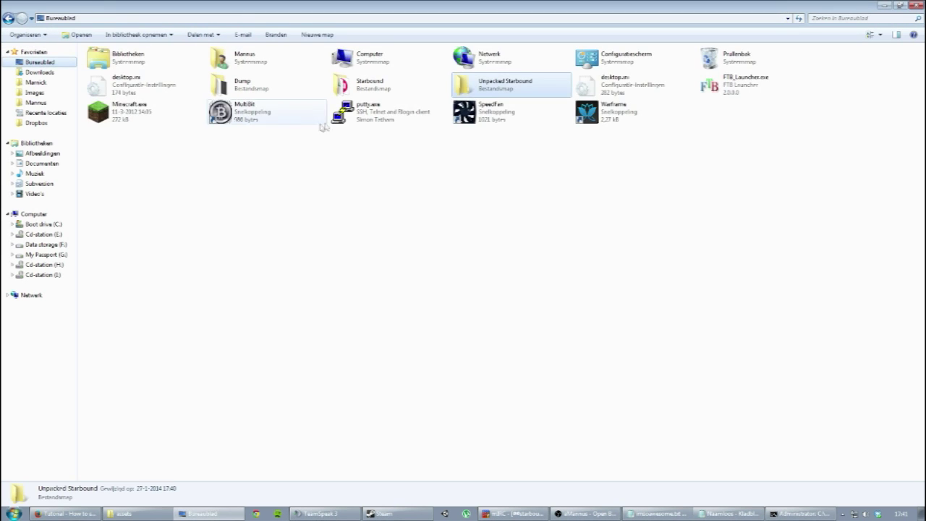
pyautogui.doubleClick(492, 84)
pyautogui.hotkey('alt', 'Tab')
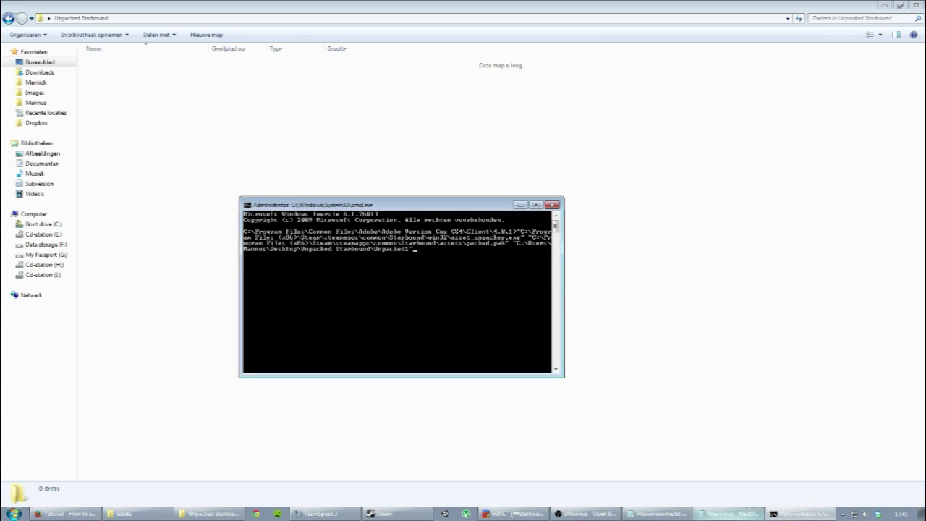
# Step: Run the asset_unpacker.exe command in the Command Prompt on packed.pak, with Unpacked1 inside Unpacked Starbound as the output directory
pyautogui.click(729, 514)
pyautogui.write('"C:\\Program Files (x86)\\Steam\\steamapps\\common\\Starbound\\win32\\asset_unpacker.exe" "C:\\Program Files (x86)\\Steam\\steamapps\\common\\Starbound\\assets\\packed.pak" "C:\\Users\\Mannus\\Desktop\\Unpacked Starbound\\Unpacked1"')
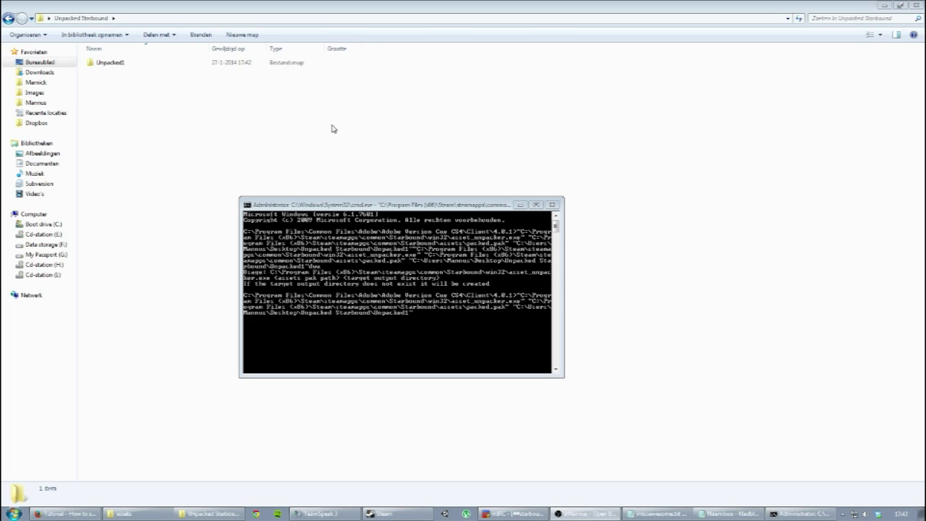
pyautogui.click(436, 326)
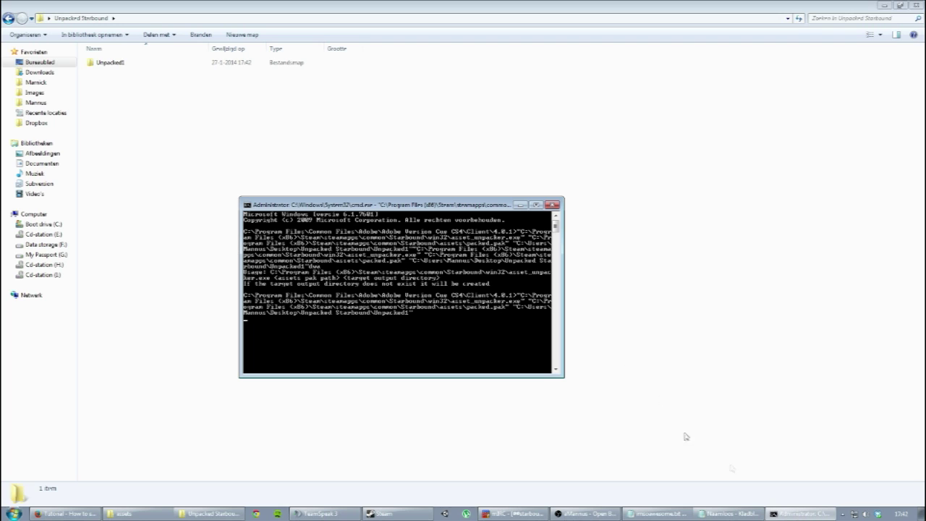
# Step: Review the command in Notepad, open the Unpacked1 folder to view the extracted files, and check the unpacker's progress in the Command Prompt
pyautogui.click(727, 514)
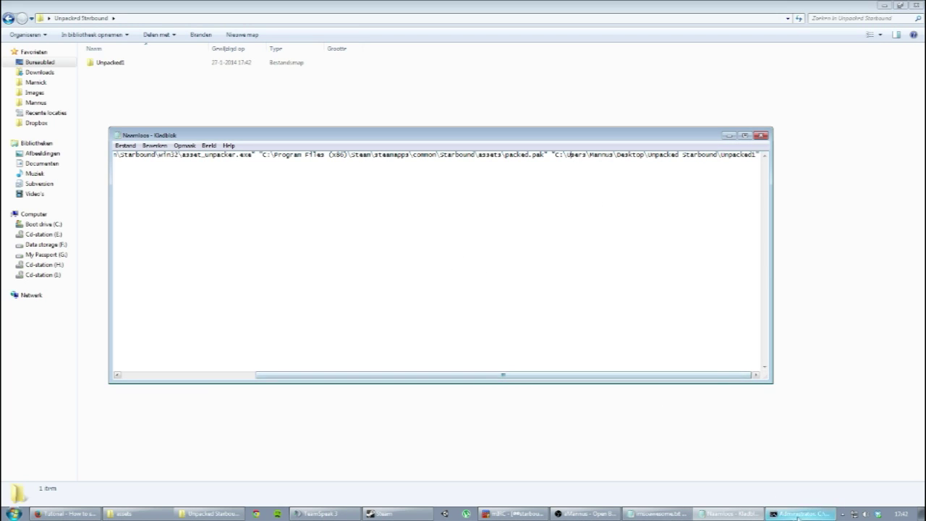
pyautogui.click(796, 514)
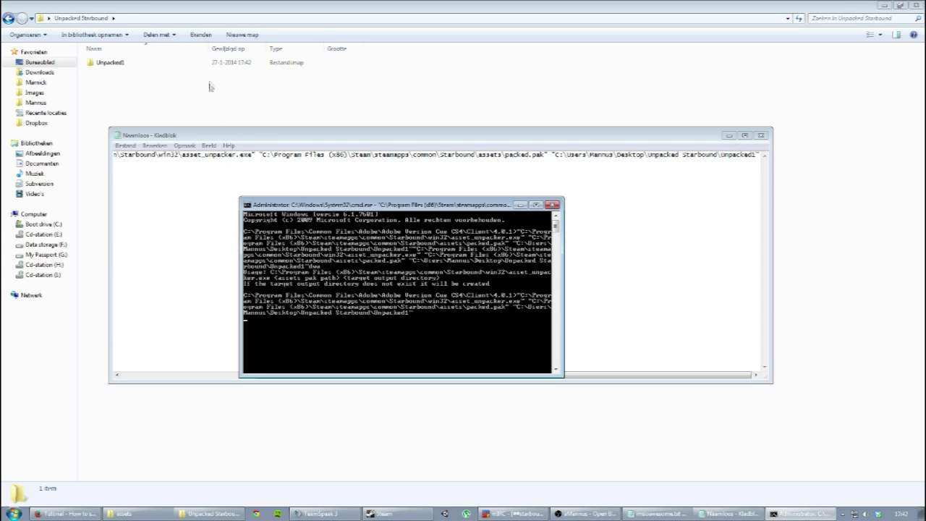
pyautogui.click(99, 62)
pyautogui.doubleClick(140, 63)
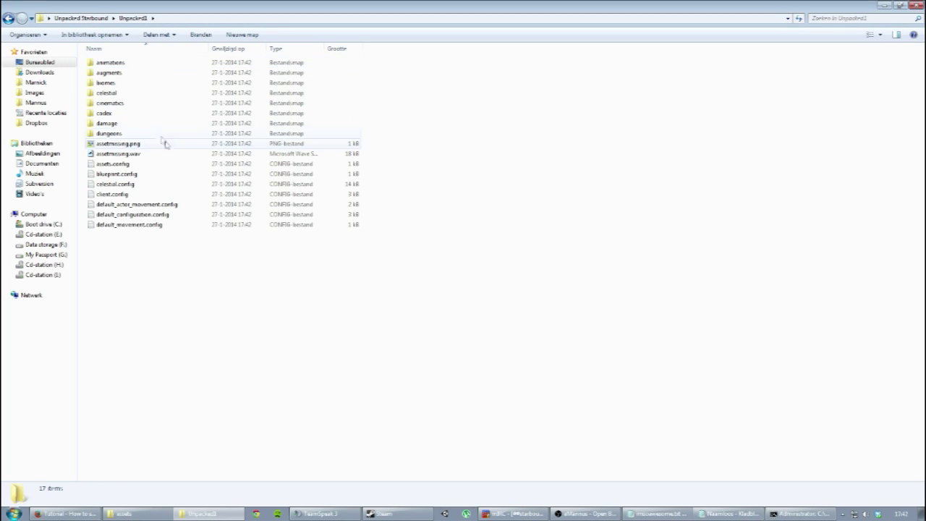
pyautogui.click(796, 513)
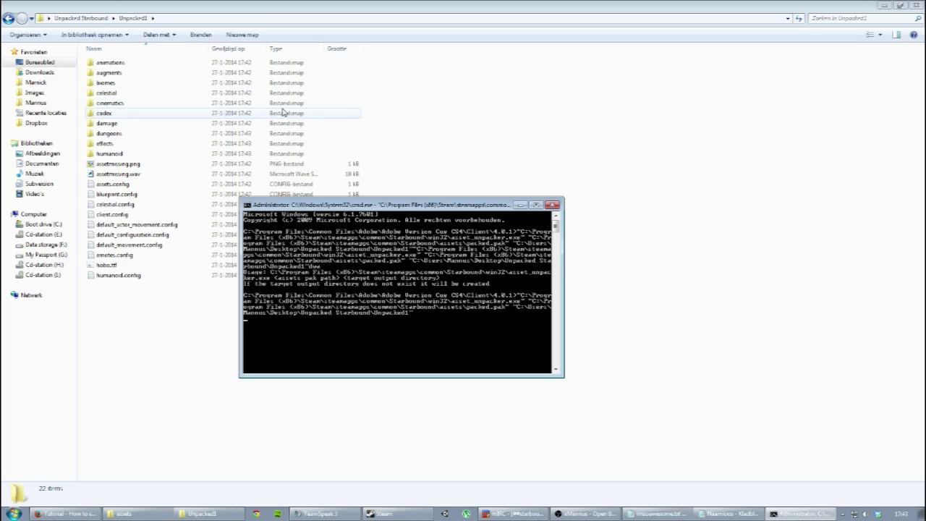
# Step: Return to the Unpacked1 folder and look through its cinematics and biomes subfolders
pyautogui.click(412, 121)
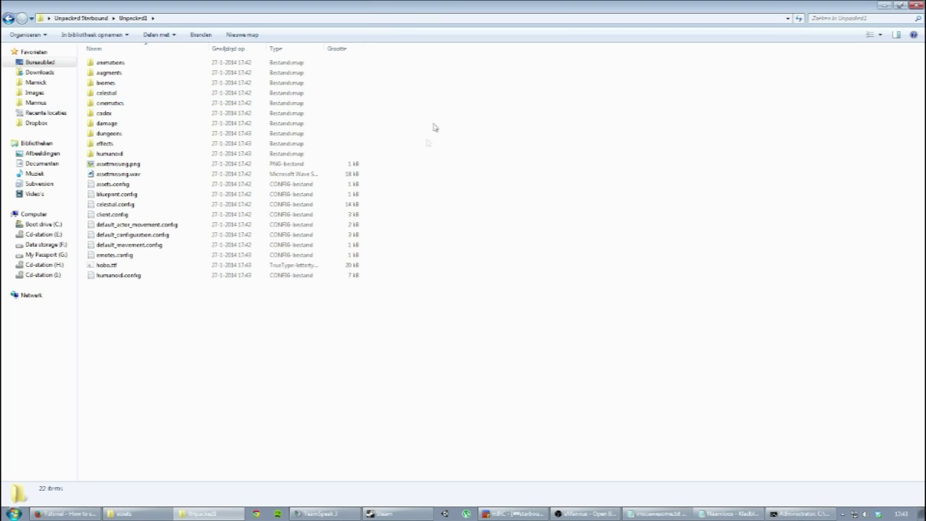
pyautogui.doubleClick(141, 105)
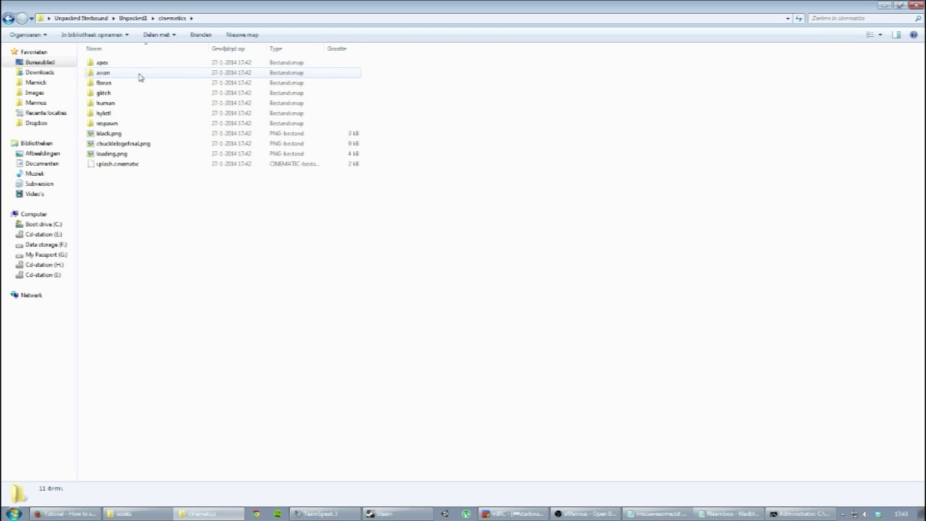
pyautogui.press('BackSpace')
pyautogui.doubleClick(142, 84)
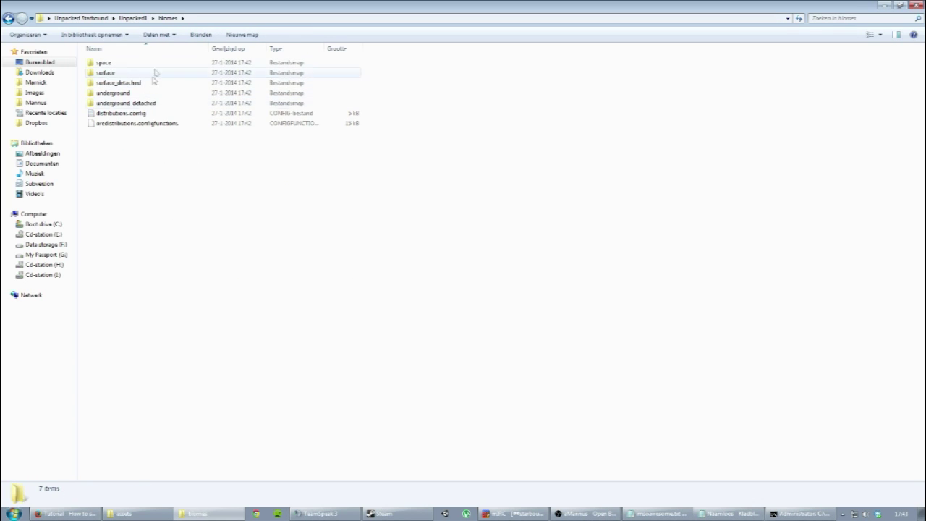
# Step: Go back to the Unpacked1 folder, open bow.damage from its damage subfolder in Notepad++, and look through the code
pyautogui.click(159, 92)
pyautogui.click(136, 18)
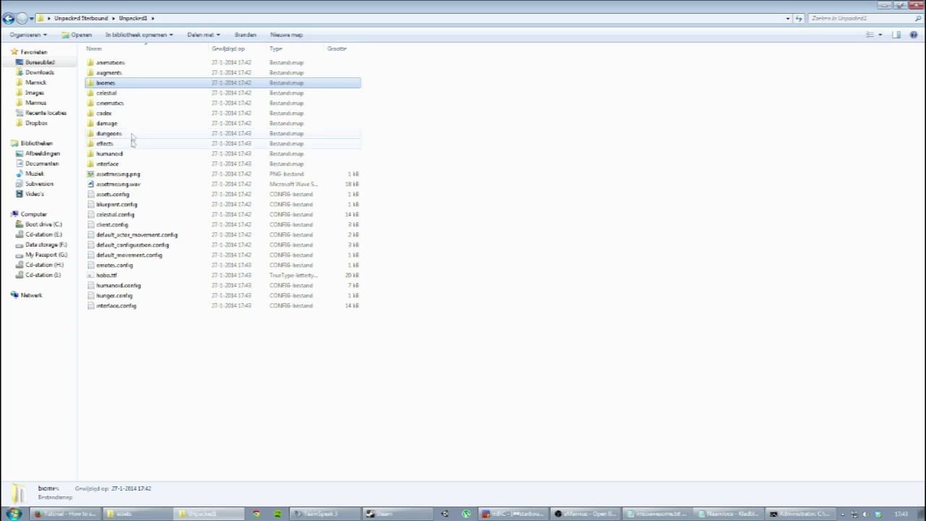
pyautogui.doubleClick(132, 125)
pyautogui.click(152, 124)
pyautogui.rightClick(152, 125)
pyautogui.click(181, 156)
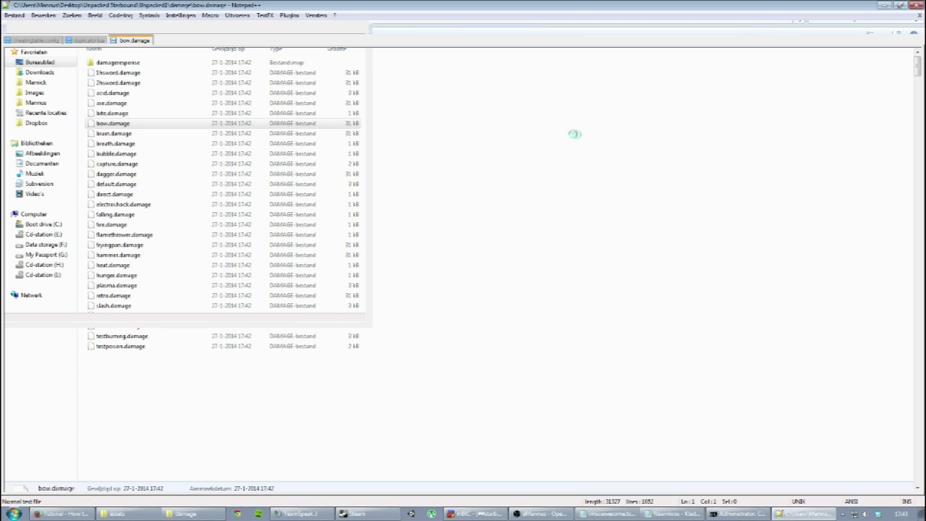
pyautogui.scroll(-6, 246, 189)
pyautogui.scroll(5, 148, 60)
# Step: Close bow.damage and Notepad++, and return from the damage folder to Unpacked1
pyautogui.rightClick(145, 40)
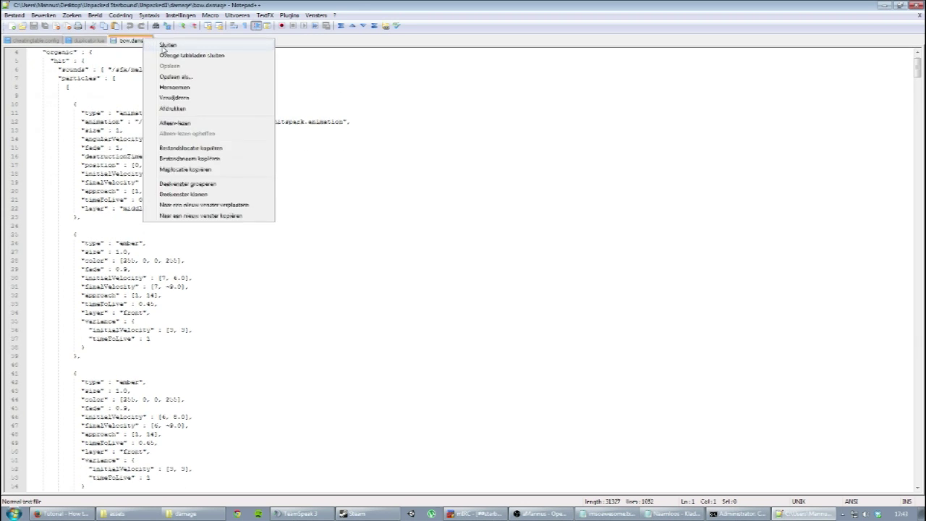
pyautogui.click(174, 48)
pyautogui.click(915, 5)
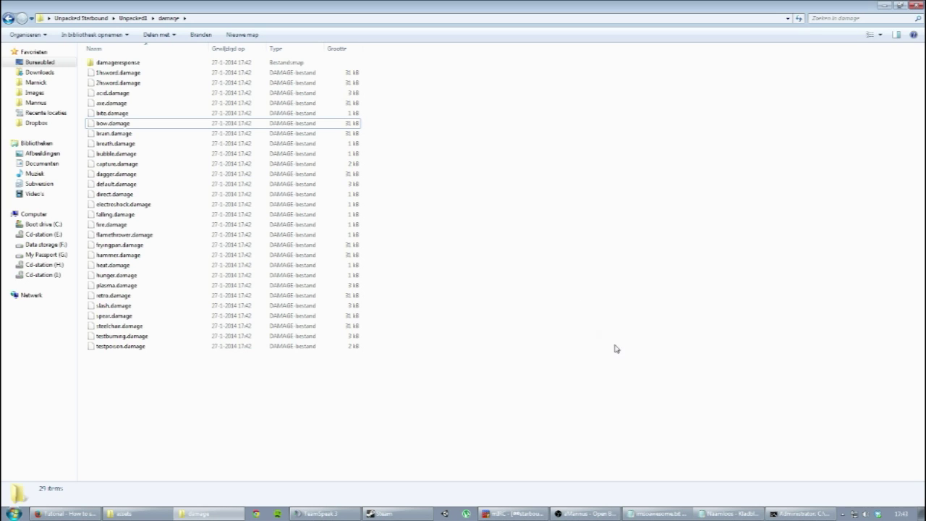
pyautogui.click(134, 17)
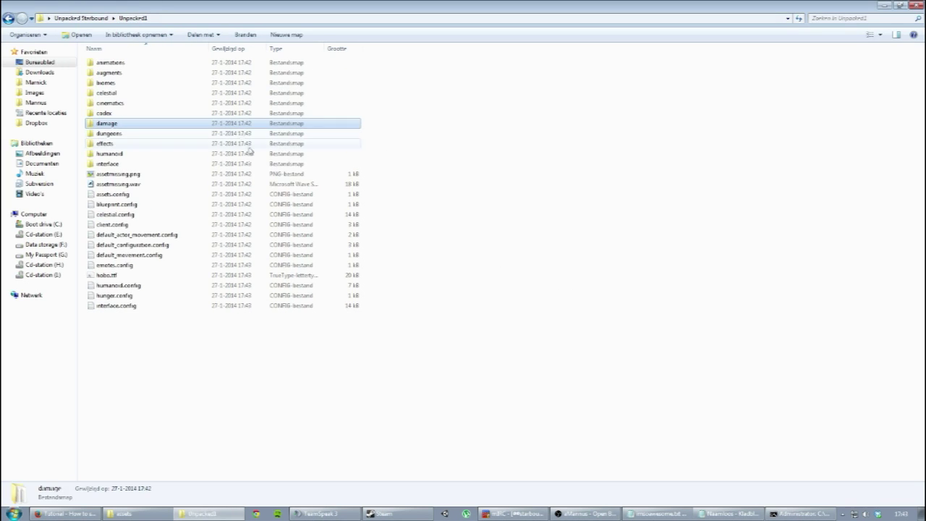
# Step: Check the unpacker in the Command Prompt, enter the command stop, and return to the Unpacked1 folder
pyautogui.click(796, 513)
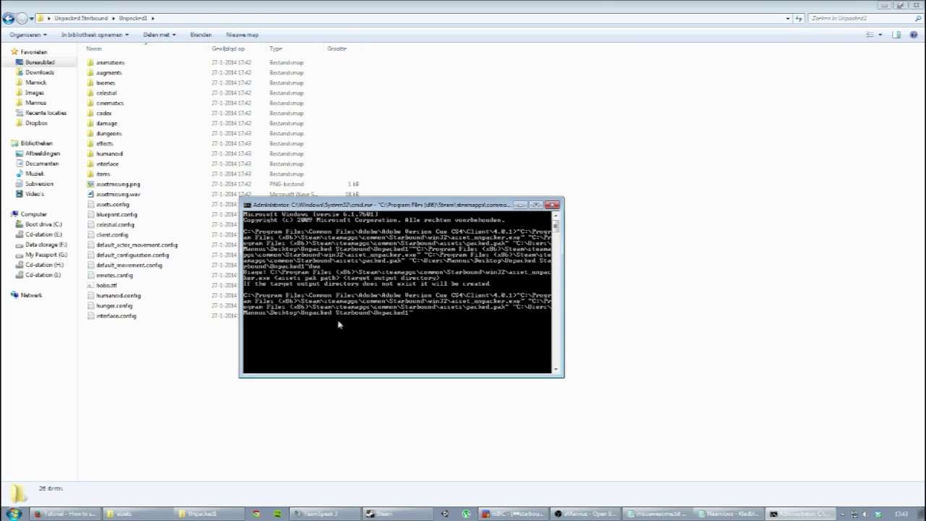
pyautogui.press('Return')
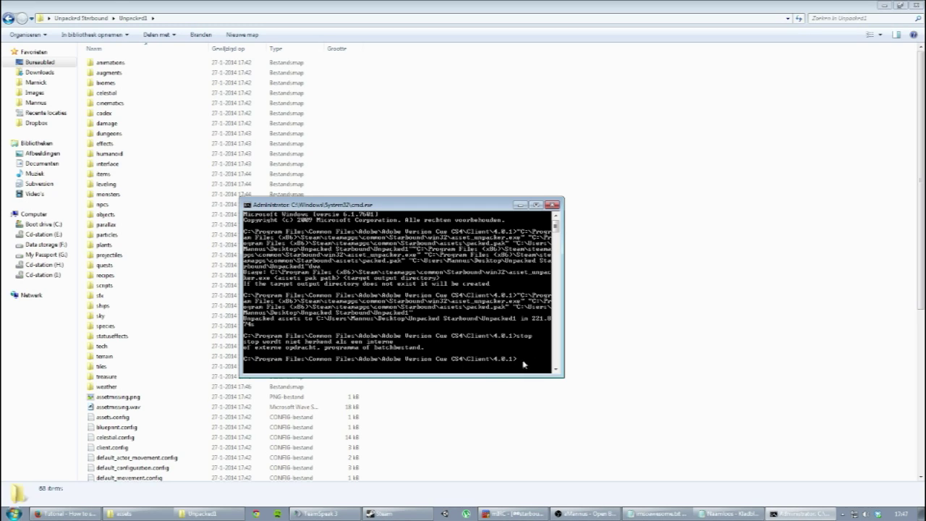
pyautogui.click(703, 304)
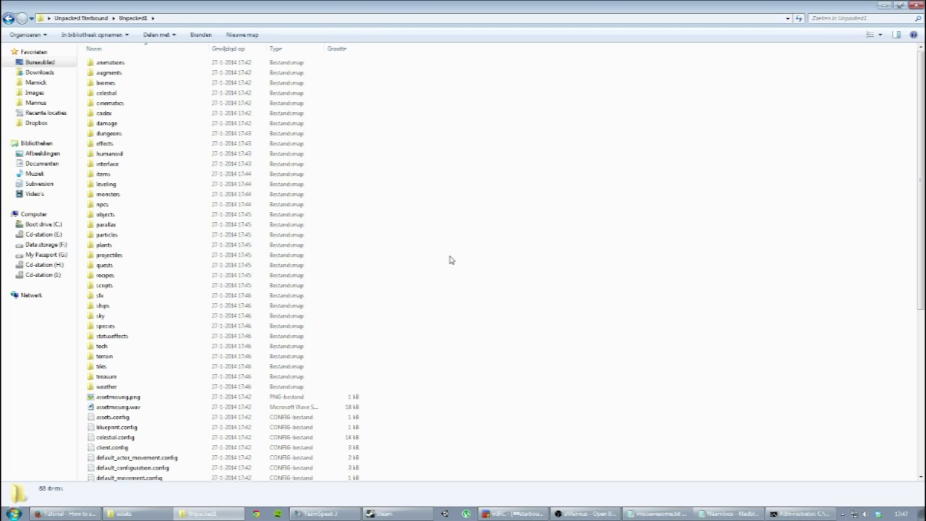
# Step: View the extracted files in the materials subfolder of items, and return to Unpacked1
pyautogui.doubleClick(169, 175)
pyautogui.doubleClick(180, 114)
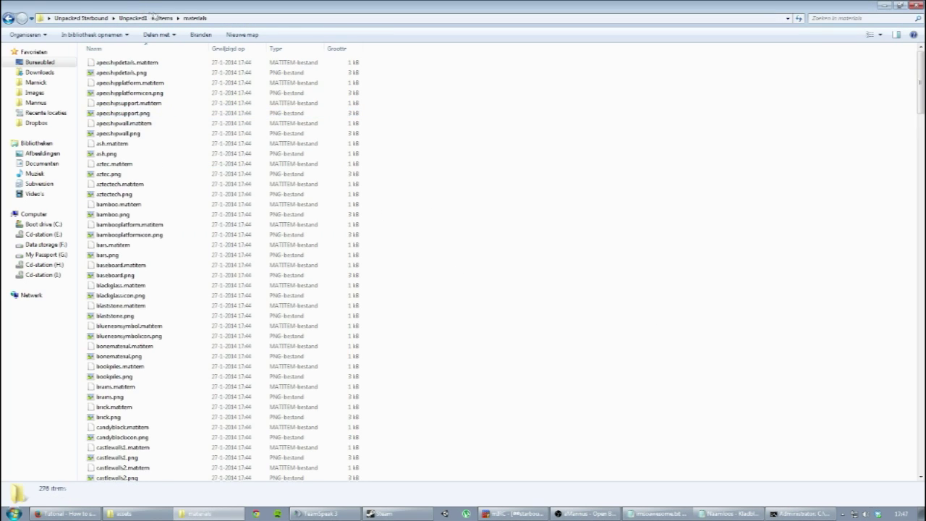
pyautogui.click(133, 18)
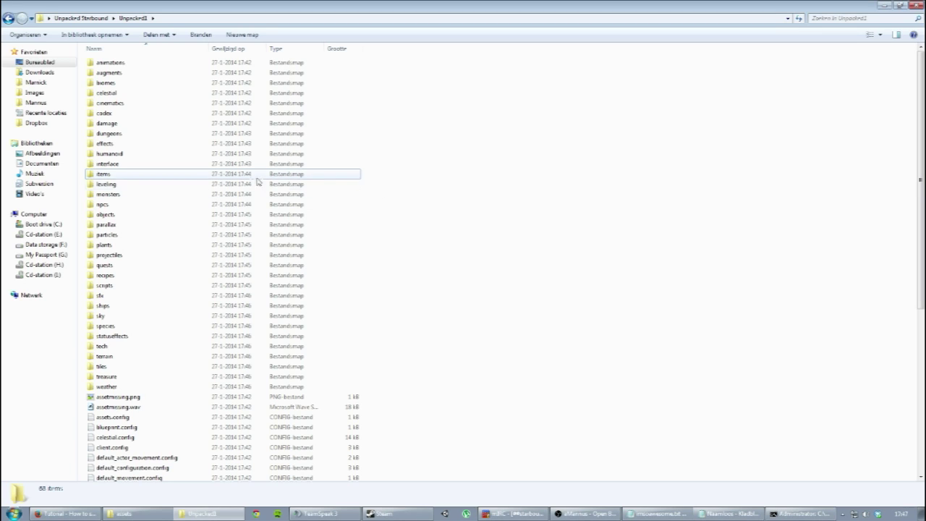
# Step: Open beamaxe.beamaxe from the items\tools folder of Unpacked1 in Notepad++
pyautogui.doubleClick(164, 173)
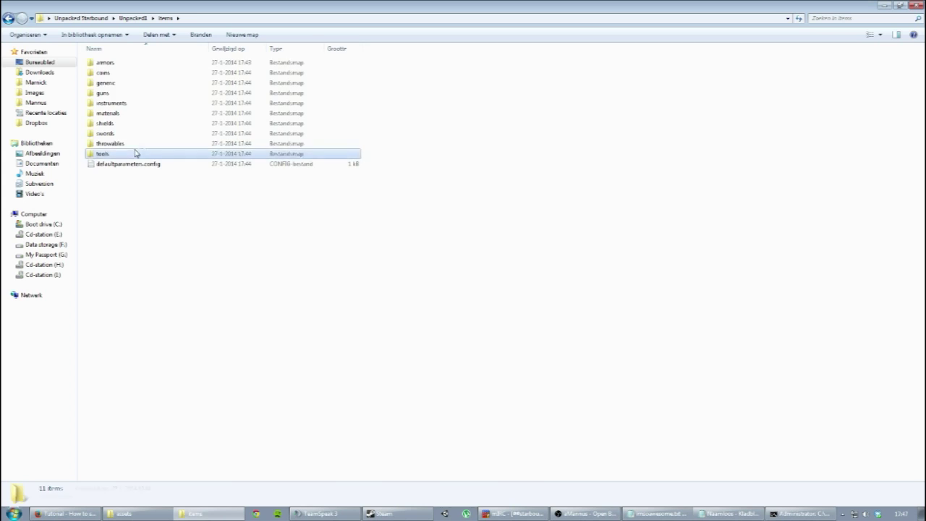
pyautogui.doubleClick(133, 153)
pyautogui.click(123, 79)
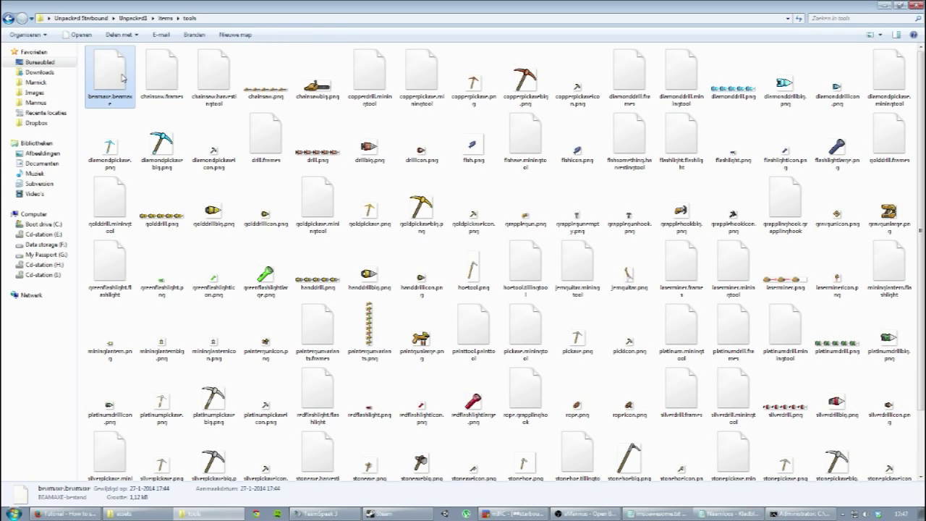
pyautogui.rightClick(106, 85)
pyautogui.click(145, 117)
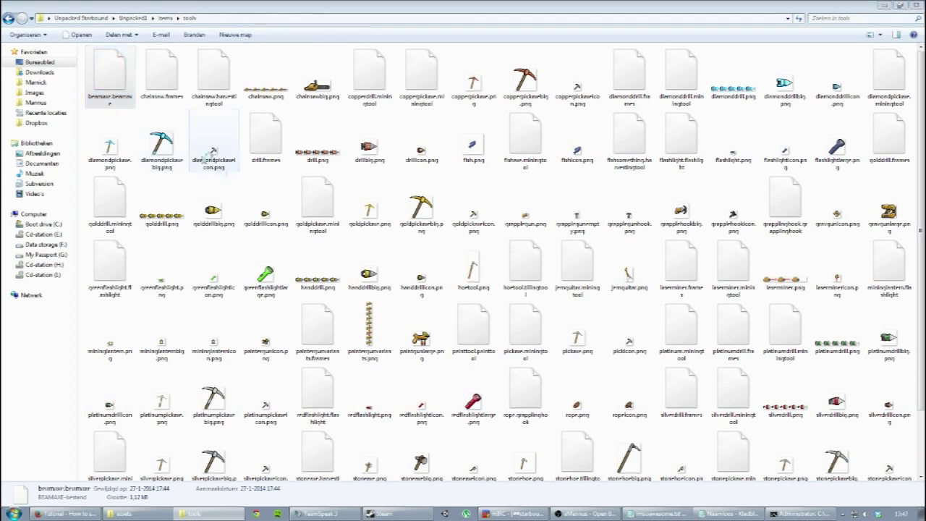
pyautogui.click(176, 226)
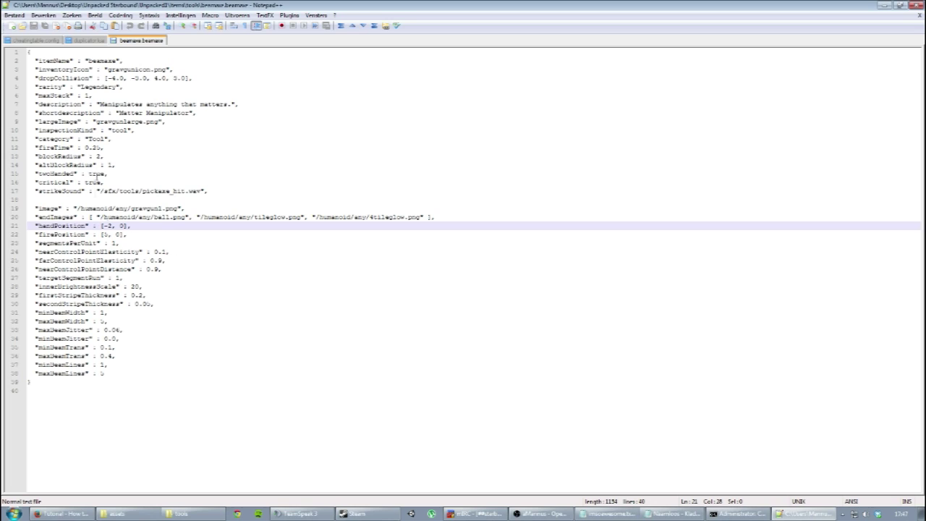
# Step: Set the fireTime value in beamaxe.beamaxe to 0.20 and save the file
pyautogui.click(102, 147)
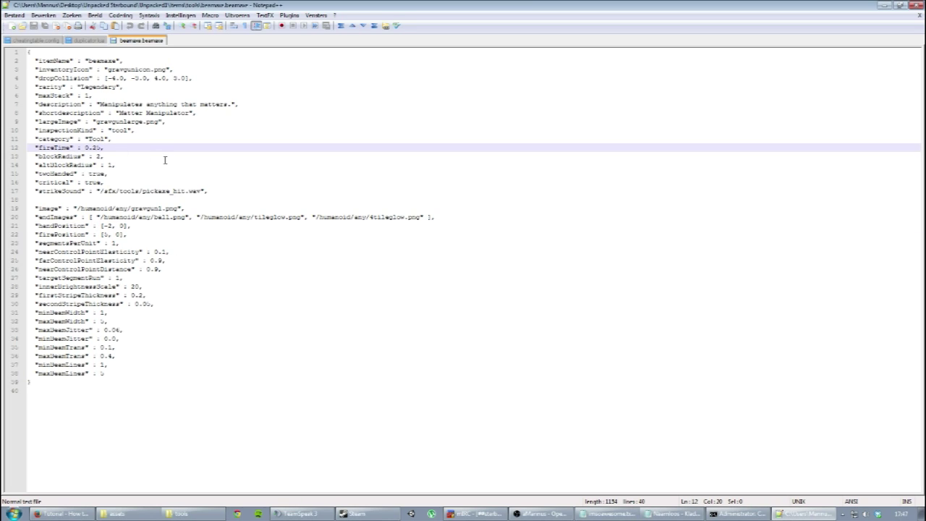
pyautogui.write('0')
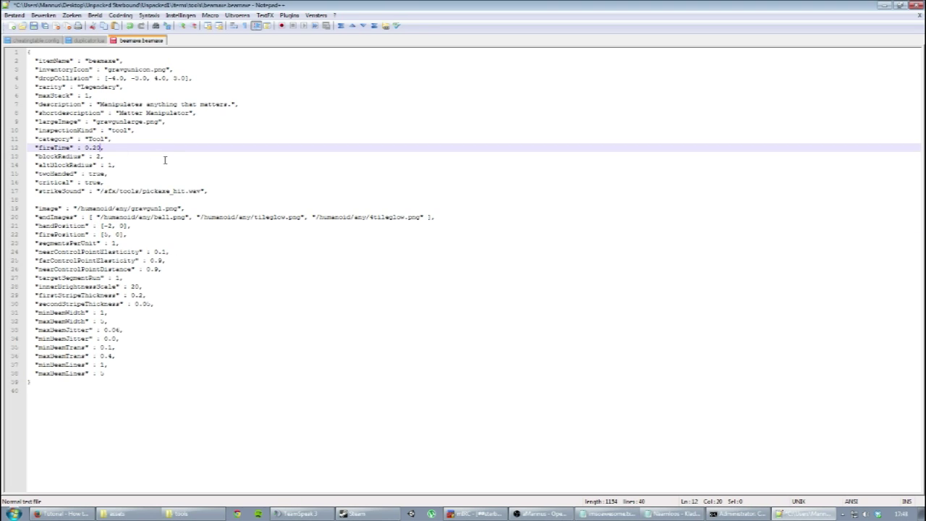
pyautogui.click(14, 15)
pyautogui.click(39, 66)
# Step: Close beamaxe.beamaxe, minimize Notepad++, and return from the tools folder to Unpacked1 in File Explorer
pyautogui.rightClick(130, 42)
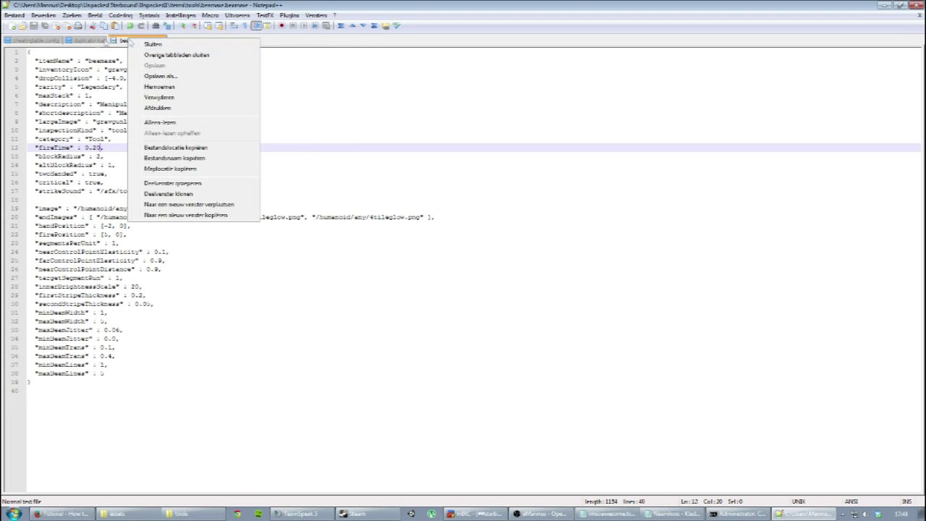
pyautogui.press('Escape')
pyautogui.rightClick(132, 41)
pyautogui.click(145, 45)
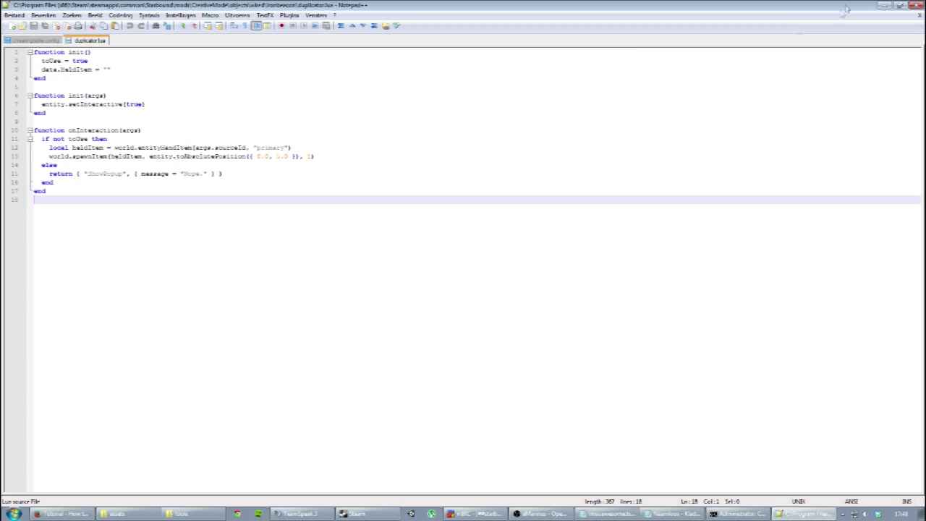
pyautogui.click(884, 5)
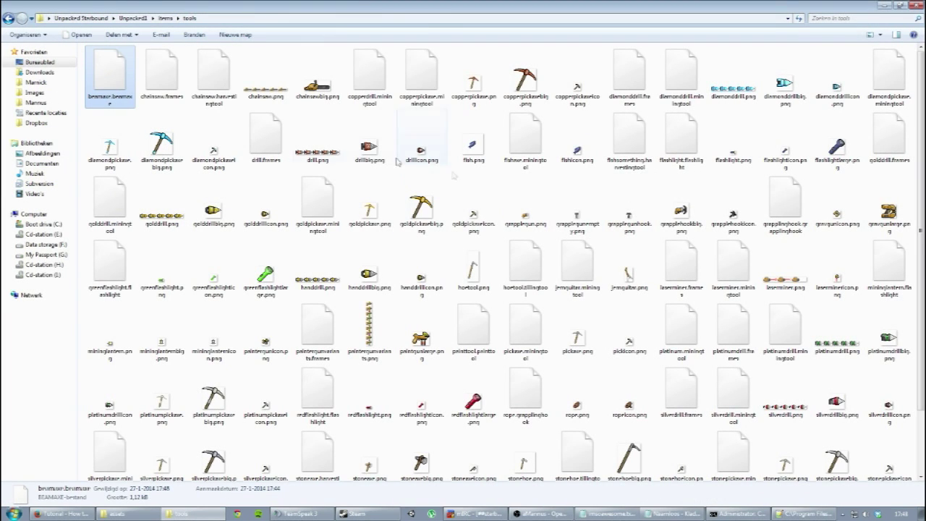
pyautogui.click(165, 17)
pyautogui.click(132, 17)
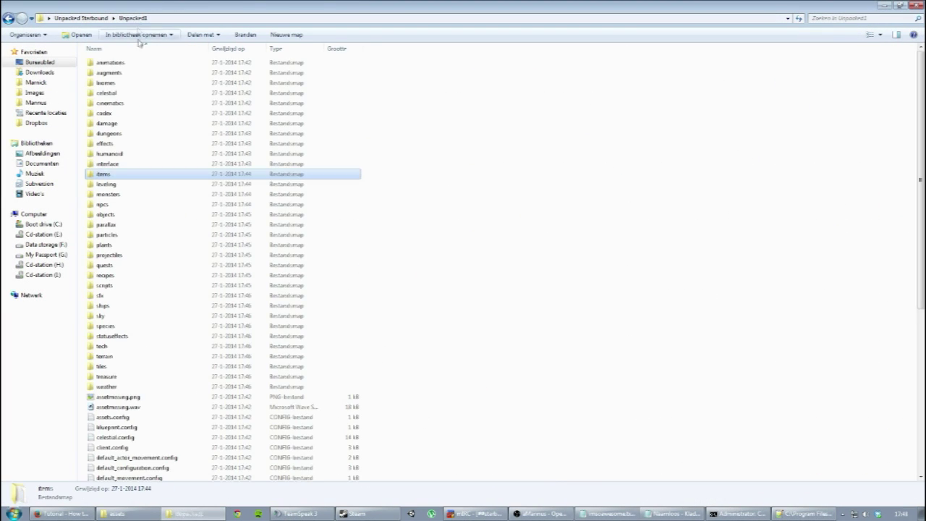
pyautogui.click(533, 248)
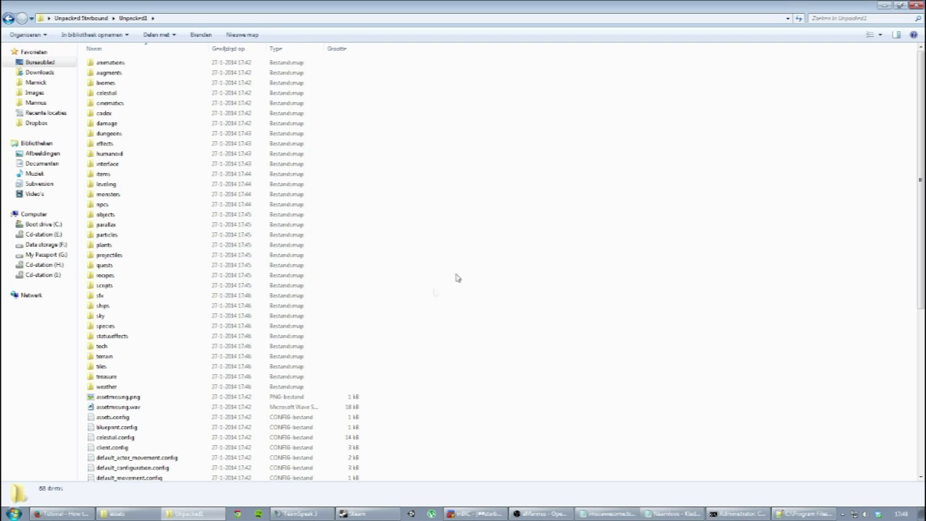
# Step: Review the unpack command in Notepad, highlighting the whole line and the quoted asset_unpacker.exe path
pyautogui.click(670, 513)
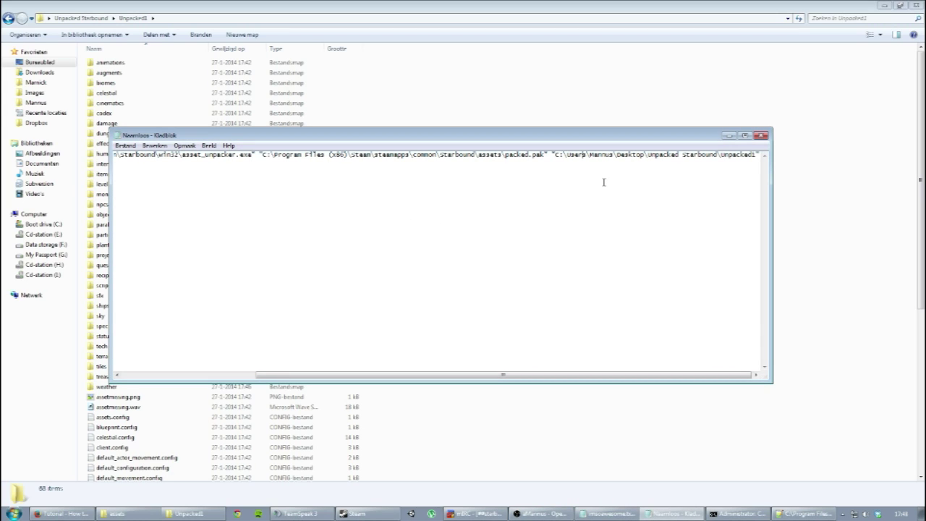
pyautogui.hotkey('ctrl', 'a')
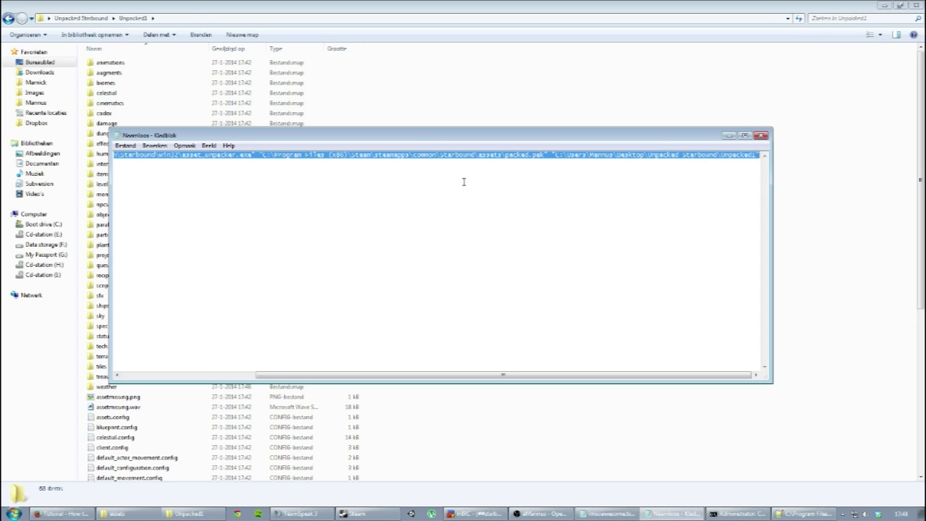
pyautogui.click(325, 168)
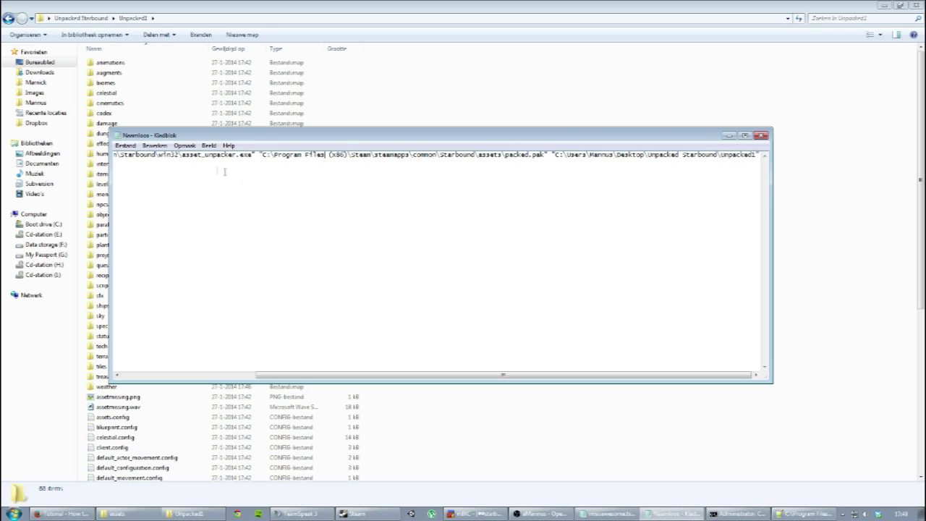
pyautogui.moveTo(262, 158); pyautogui.dragTo(104, 152)
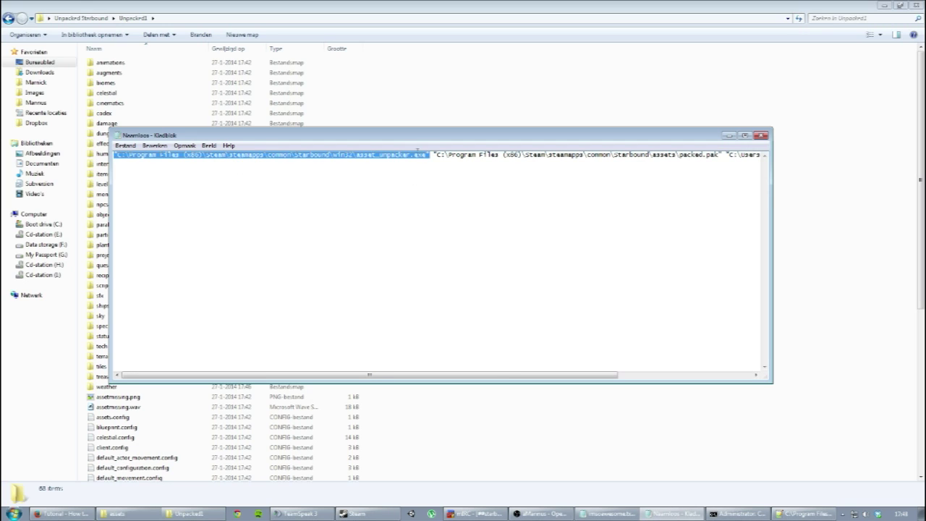
pyautogui.click(359, 155)
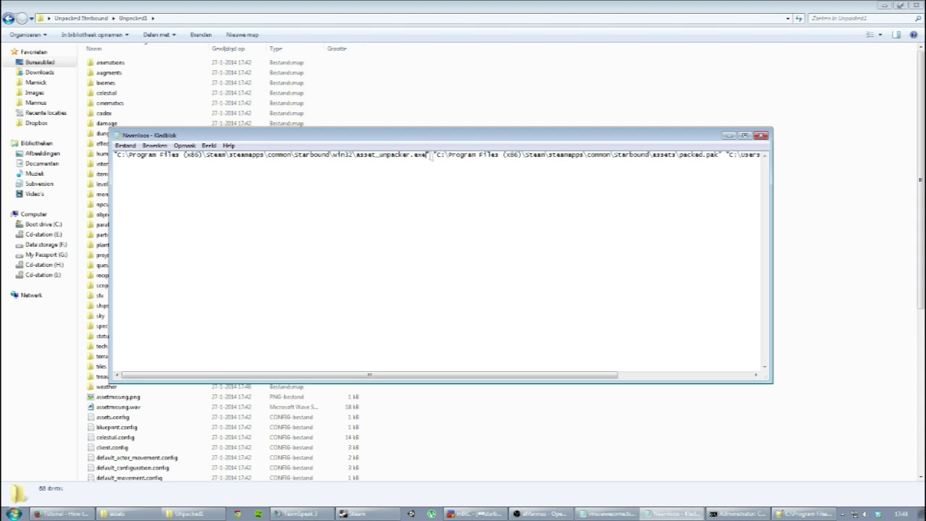
# Step: Locate asset_packer.exe in Starbound's win32 folder and copy the folder's path
pyautogui.click(123, 513)
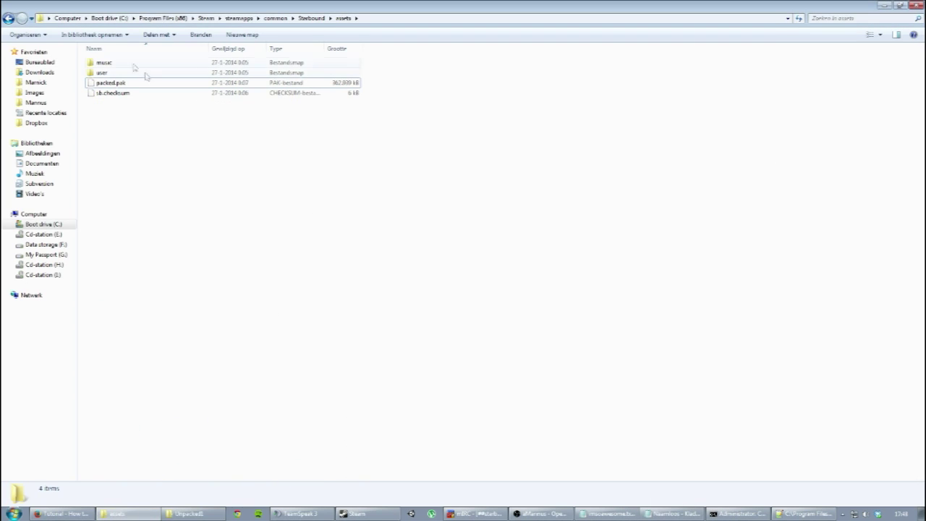
pyautogui.click(311, 18)
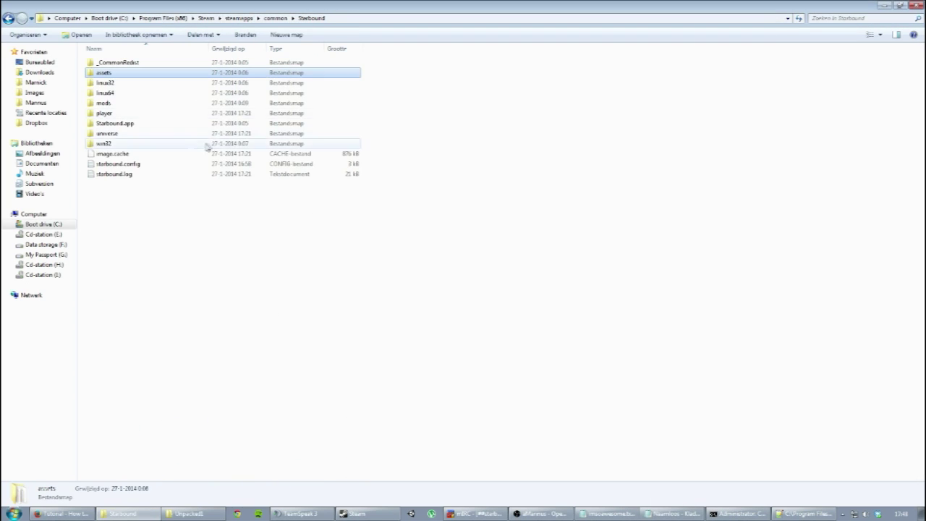
pyautogui.doubleClick(131, 146)
pyautogui.click(155, 74)
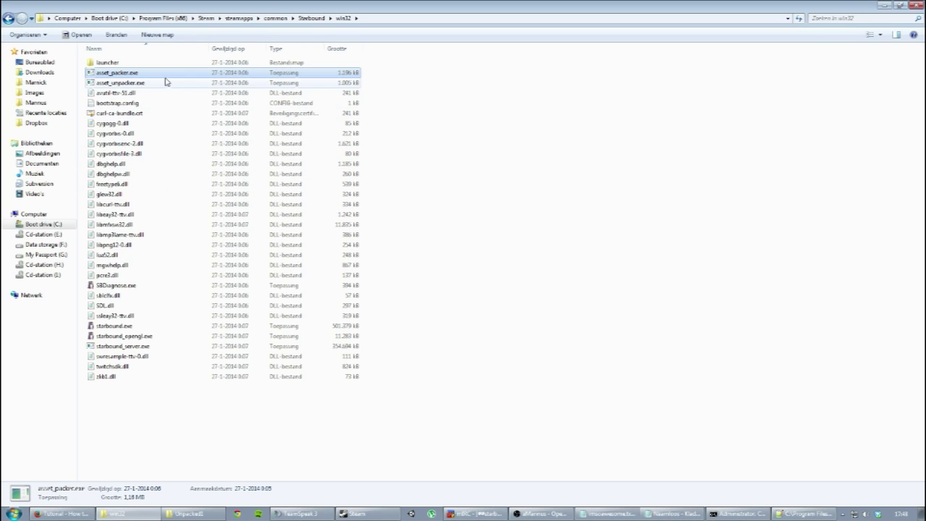
pyautogui.click(394, 18)
pyautogui.hotkey('ctrl', 'c')
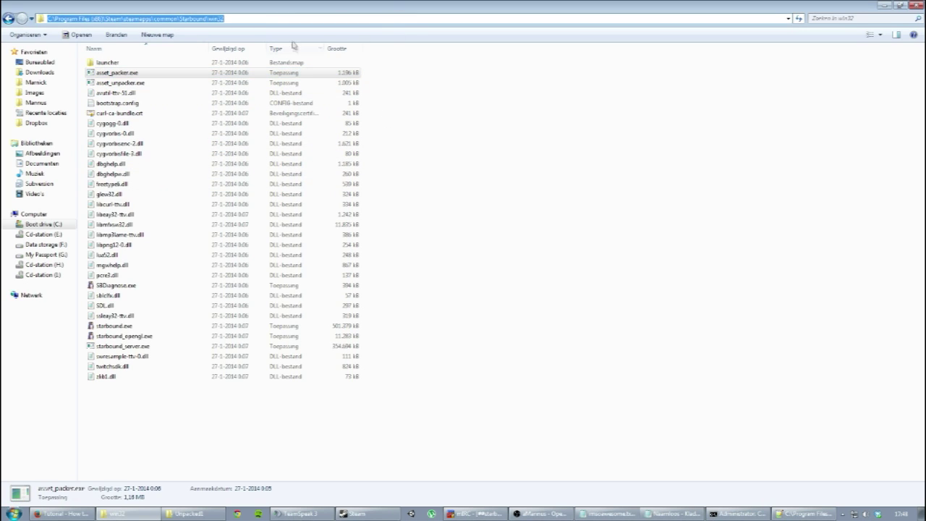
# Step: In Notepad, add a second line with the quoted path C:\Program Files (x86)\Steam\steamapps\common\Starbound\win32\asset_packer.exe, followed by an opening quotation mark
pyautogui.click(672, 514)
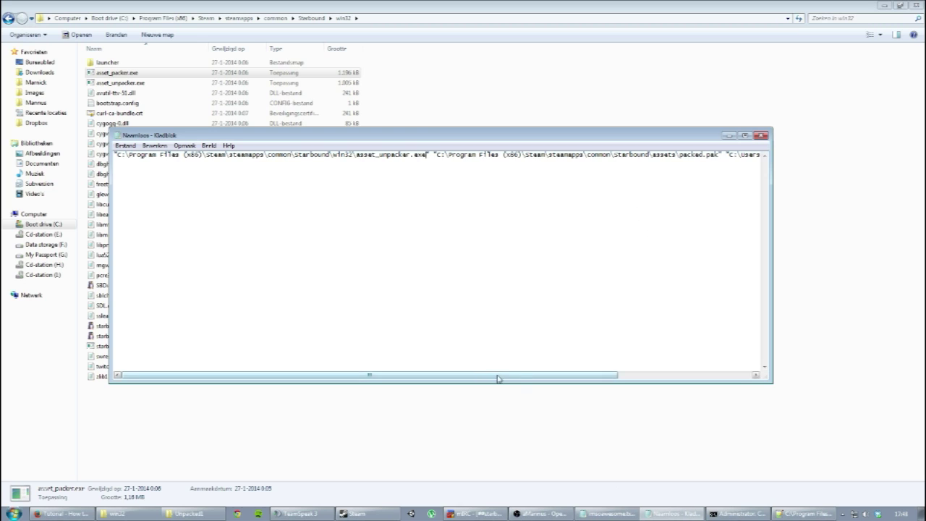
pyautogui.moveTo(570, 370); pyautogui.dragTo(706, 365)
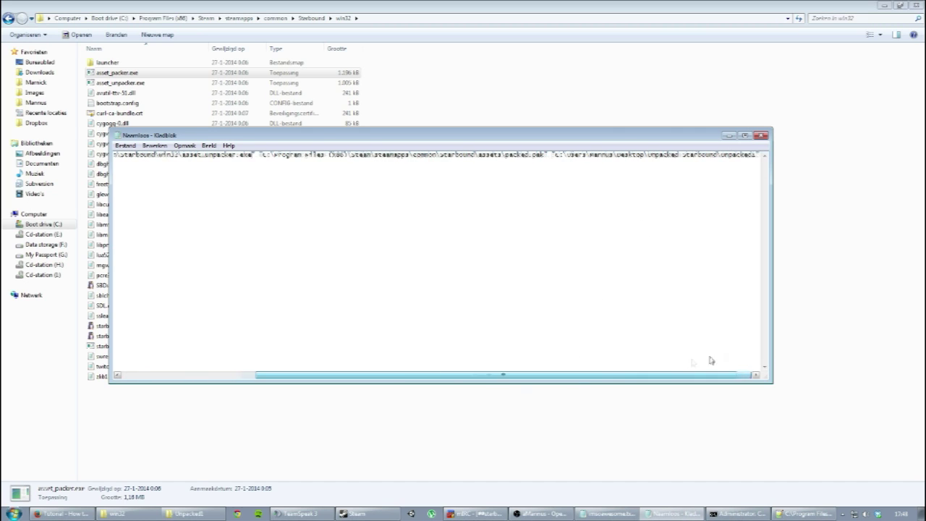
pyautogui.press('Return')
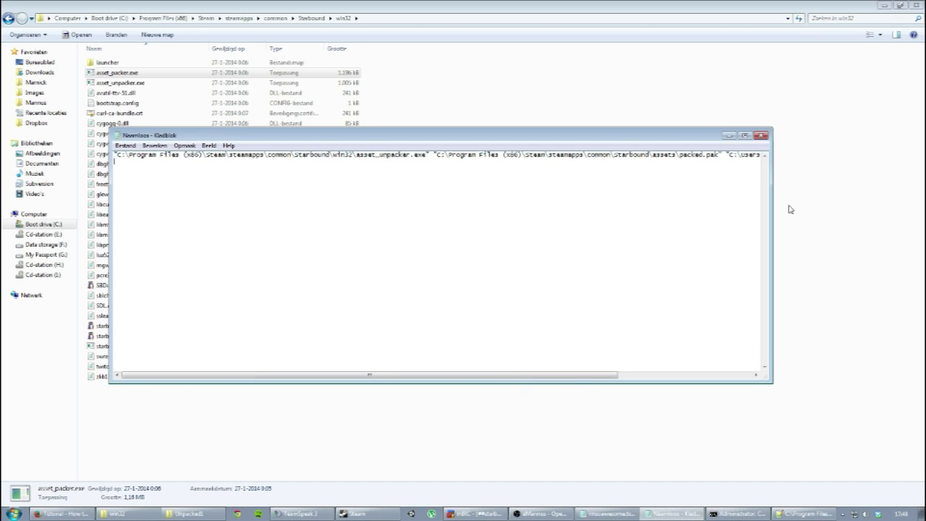
pyautogui.write('"')
pyautogui.hotkey('ctrl', 'v')
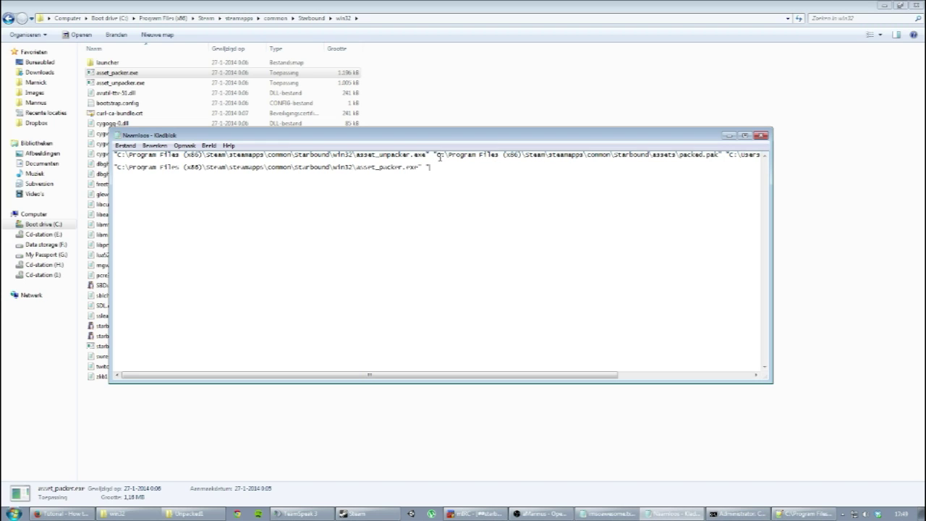
# Step: Highlight the packed.pak path in the Notepad unpack command, and copy the full path of the Unpacked1 folder from File Explorer
pyautogui.moveTo(438, 154); pyautogui.dragTo(709, 155)
pyautogui.click(421, 179)
pyautogui.click(189, 513)
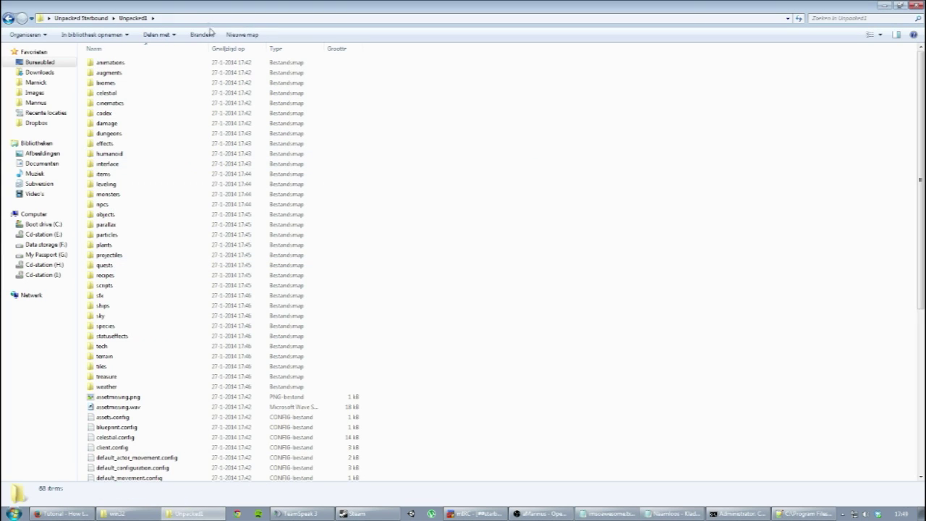
pyautogui.click(206, 19)
pyautogui.click(221, 20)
pyautogui.hotkey('ctrl', 'a')
pyautogui.click(485, 149)
# Step: In Notepad, paste the Unpacked1 path as the asset_packer.exe source argument, close its quotation mark and open another
pyautogui.click(672, 514)
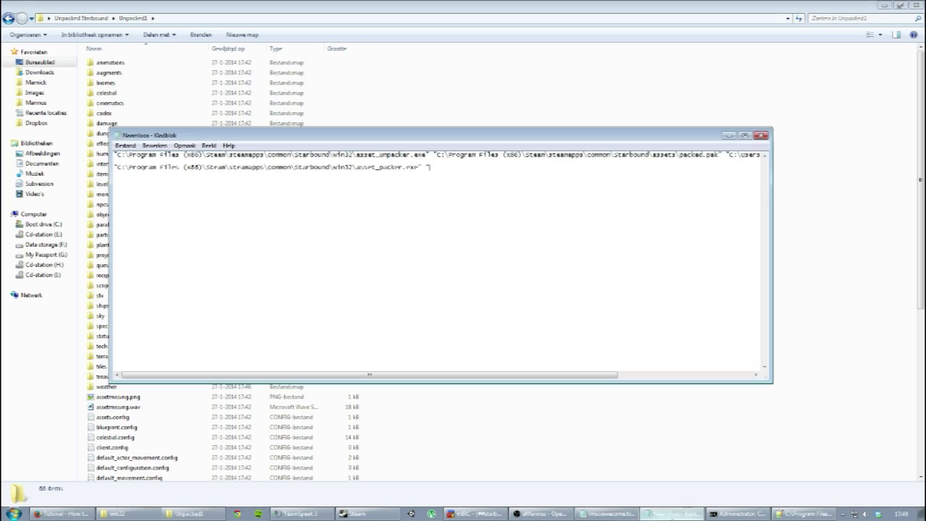
pyautogui.write('C:\\Users\\Mannus\\Desktop\\Unpackrd Starbound\\Unpacked1')
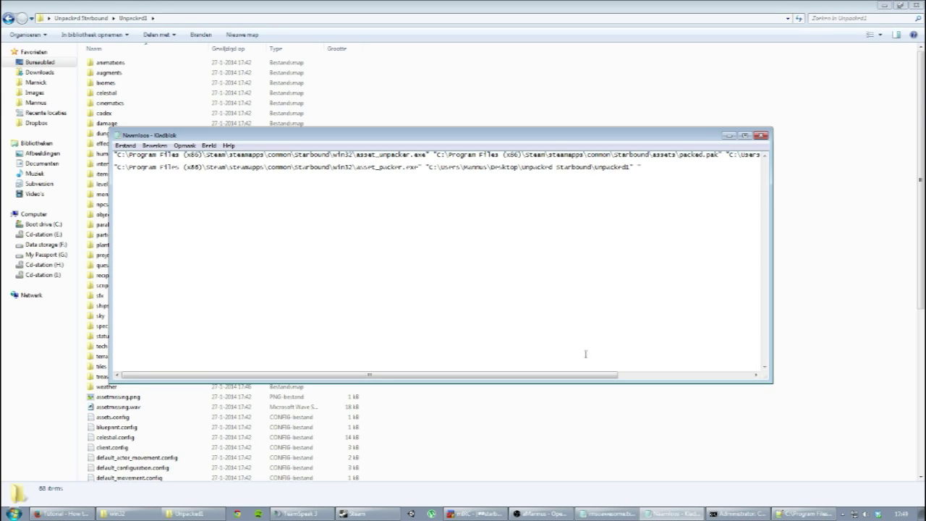
pyautogui.moveTo(586, 374); pyautogui.dragTo(704, 375)
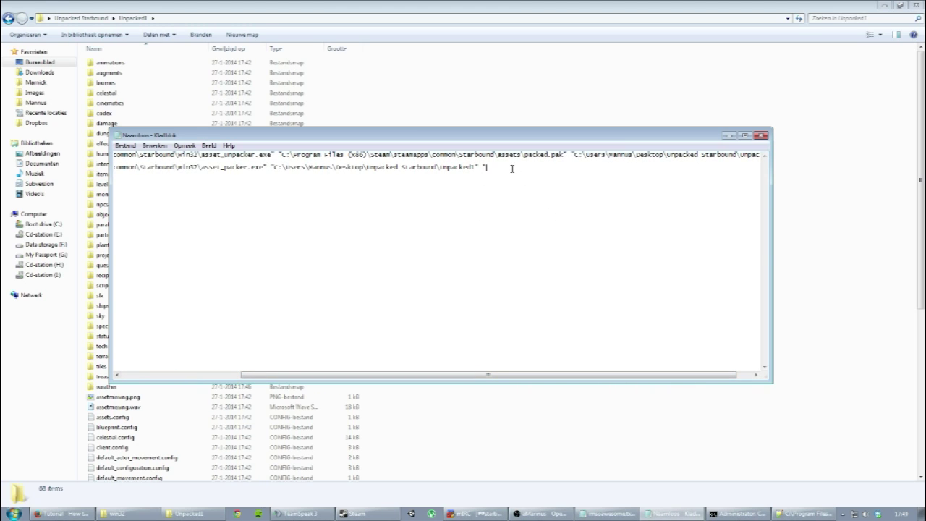
# Step: In File Explorer, create a folder named Packed1 inside Unpacked Starbound and open it
pyautogui.click(465, 74)
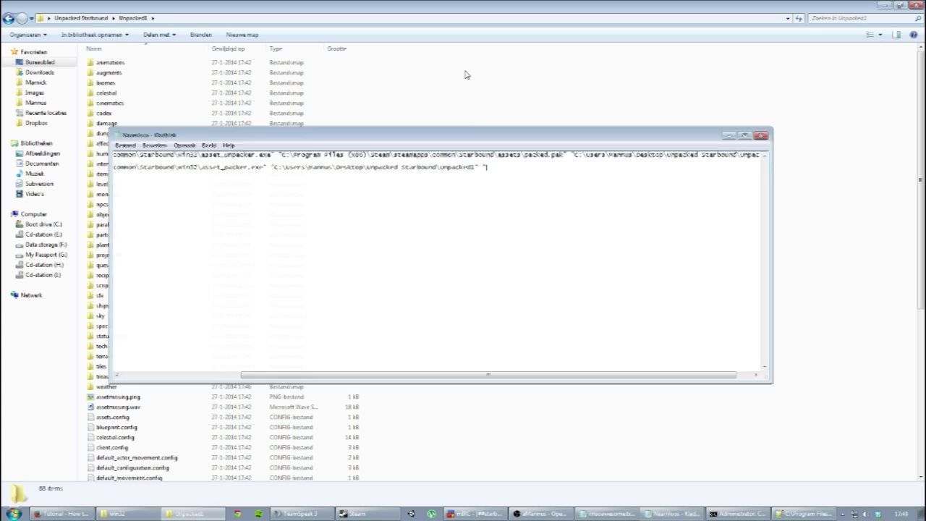
pyautogui.click(81, 18)
pyautogui.click(178, 120)
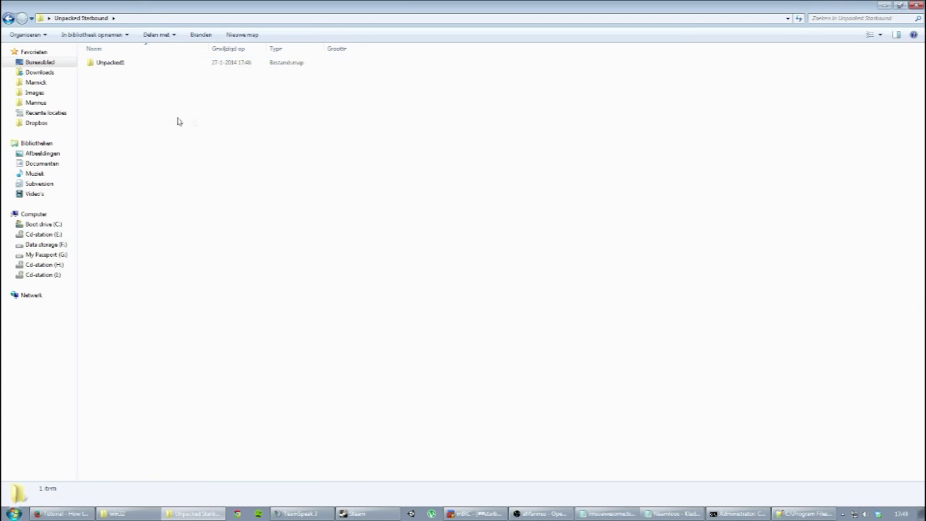
pyautogui.rightClick(171, 96)
pyautogui.moveTo(275, 273)
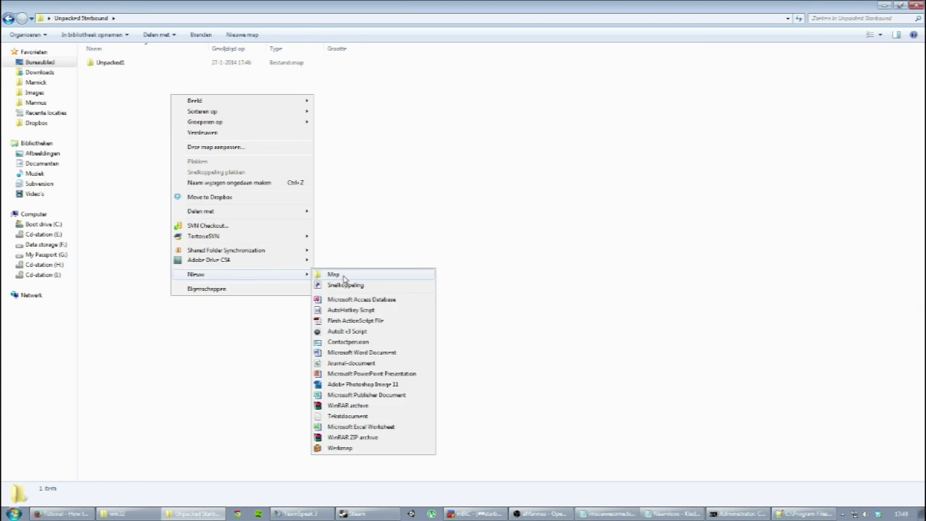
pyautogui.click(329, 272)
pyautogui.write('Packed1')
pyautogui.press('Return')
pyautogui.doubleClick(185, 64)
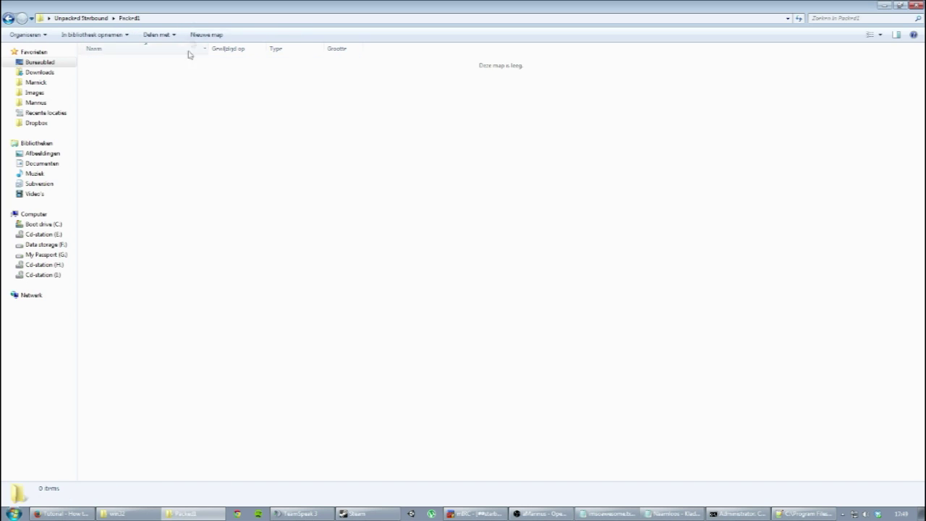
# Step: Copy the Packed1 folder's full path and add it to the Notepad asset_packer.exe line as the quoted output argument
pyautogui.click(206, 18)
pyautogui.click(304, 147)
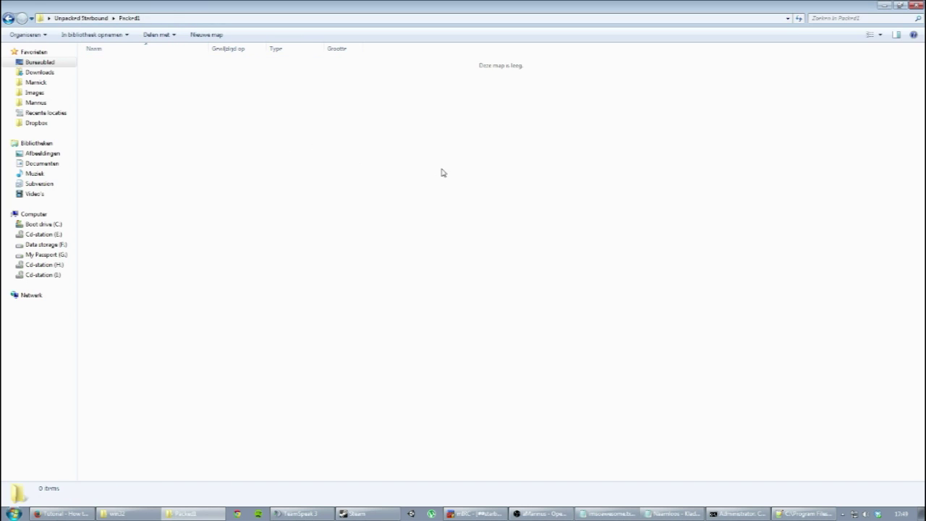
pyautogui.click(672, 513)
pyautogui.write('C:\\Users\\Mannus\\Desktop\\Unpacked Starbound\\Packed1')
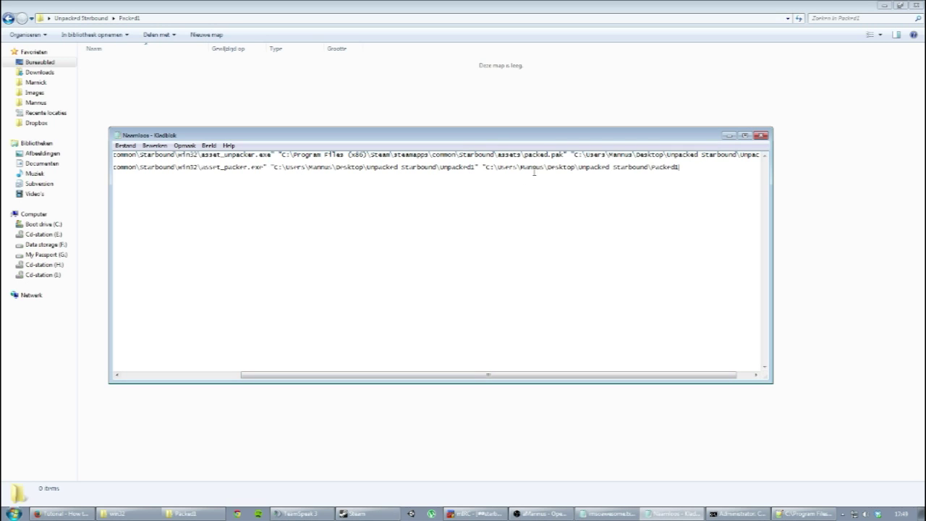
pyautogui.moveTo(709, 171); pyautogui.dragTo(645, 171)
pyautogui.click(692, 172)
# Step: Copy the whole asset_packer.exe line from Notepad and try to run it in Command Prompt with the Packed1 folder as output
pyautogui.moveTo(690, 169); pyautogui.dragTo(104, 179)
pyautogui.press('super+c')
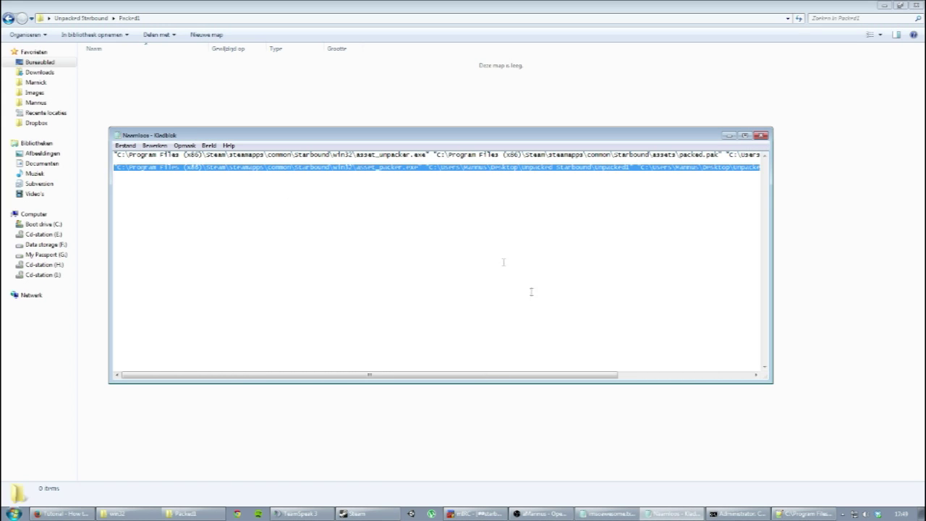
pyautogui.click(738, 514)
pyautogui.moveTo(405, 205); pyautogui.dragTo(394, 140)
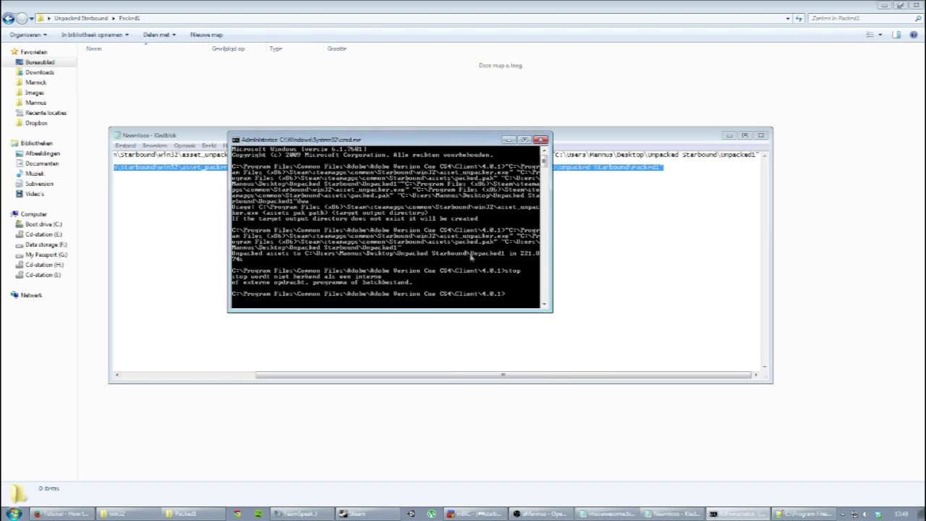
pyautogui.rightClick(514, 294)
pyautogui.click(532, 317)
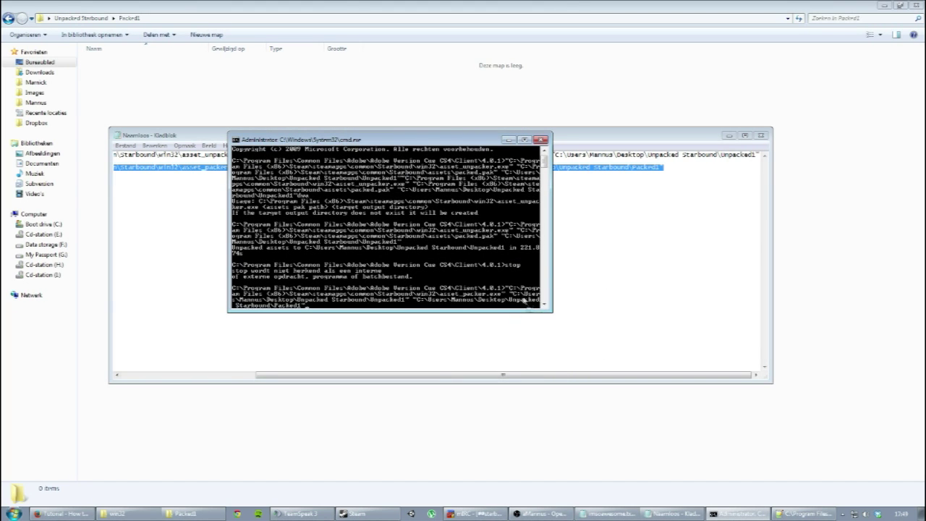
pyautogui.press('Return')
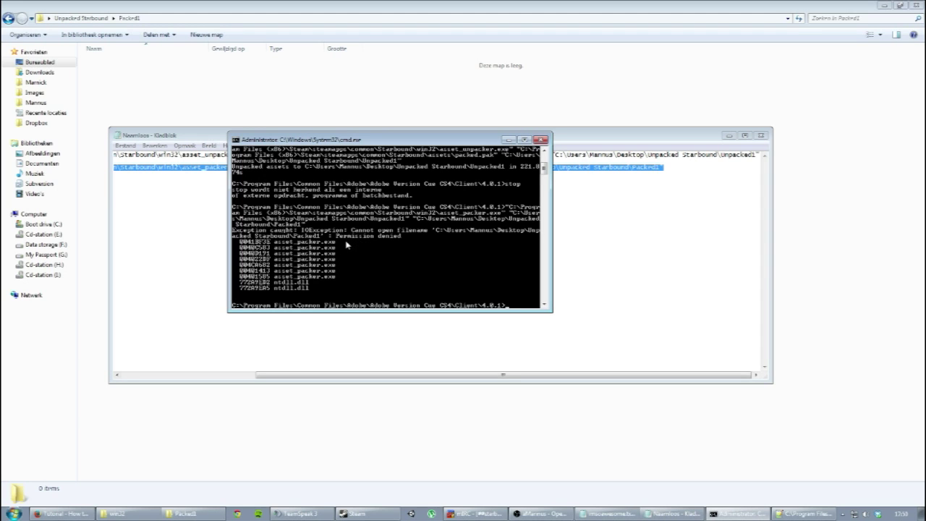
pyautogui.click(175, 82)
pyautogui.rightClick(172, 108)
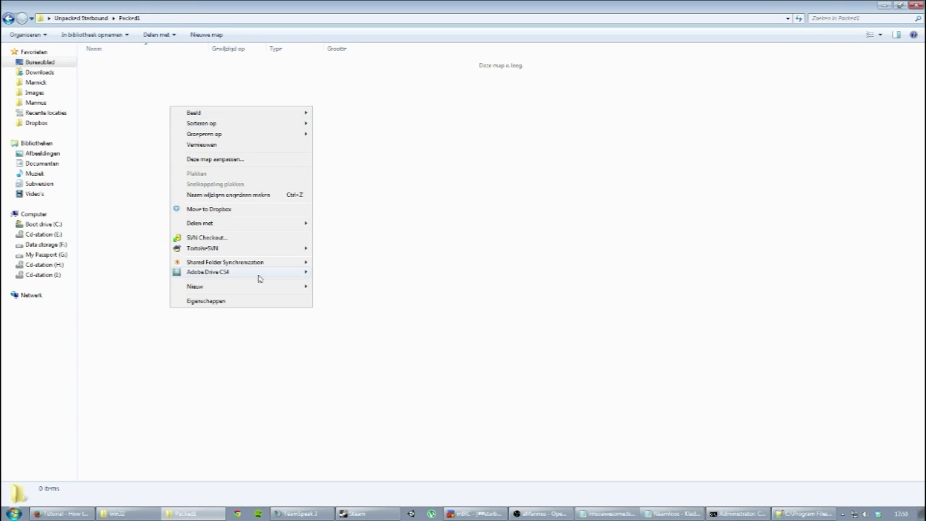
pyautogui.click(402, 192)
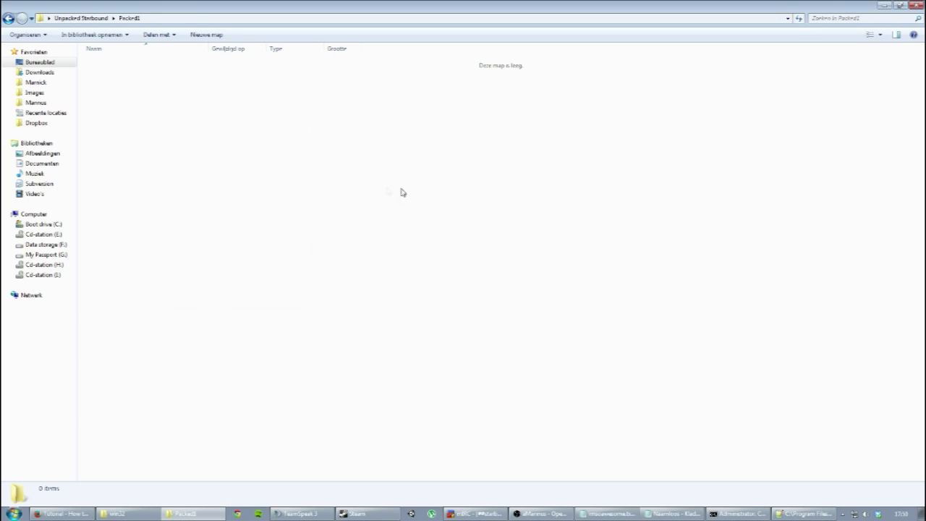
# Step: In Notepad, extend the asset_packer.exe output path after Packed1 with \packedstarbound.pak and a closing quotation mark
pyautogui.click(659, 516)
pyautogui.click(657, 168)
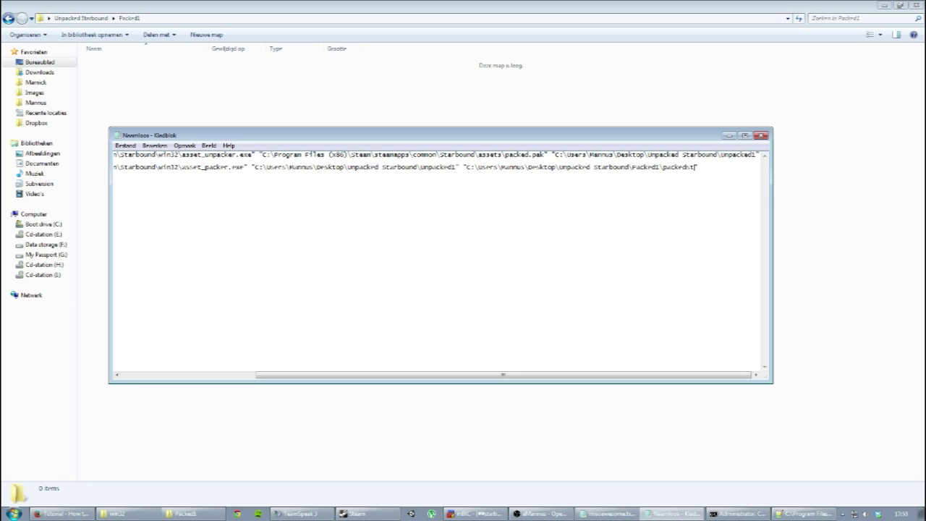
pyautogui.write('bound.pak"')
# Step: Copy the corrected asset_packer.exe command from Notepad and run it in Command Prompt
pyautogui.moveTo(752, 167); pyautogui.dragTo(102, 180)
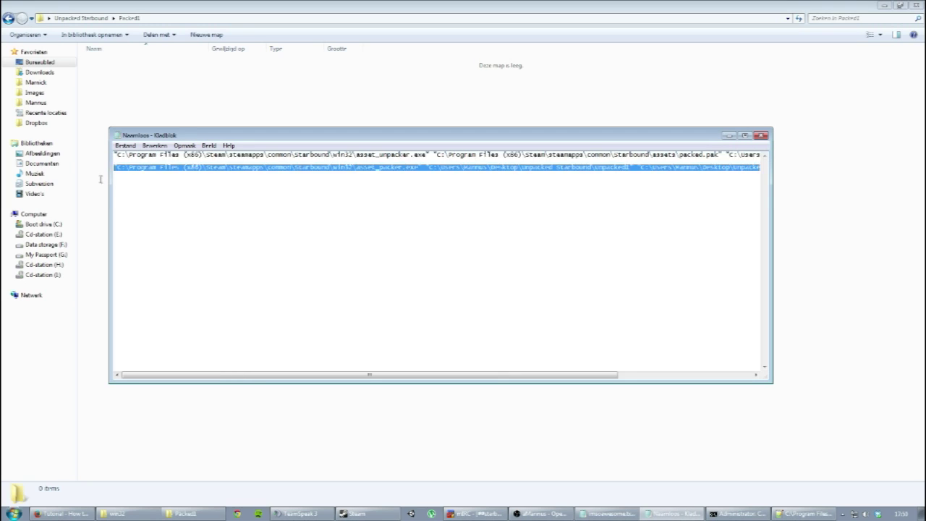
pyautogui.hotkey('ctrl', 'c')
pyautogui.hotkey('alt', 'Tab')
pyautogui.rightClick(449, 308)
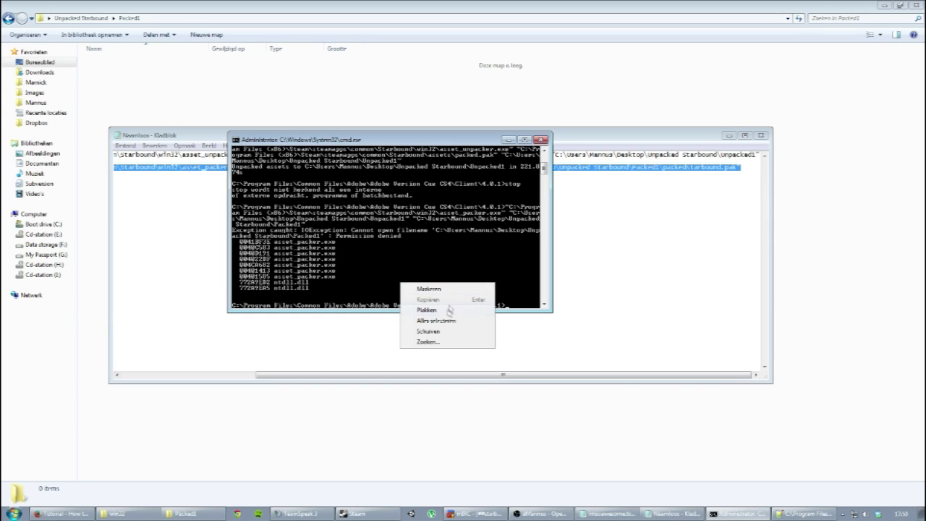
pyautogui.click(449, 309)
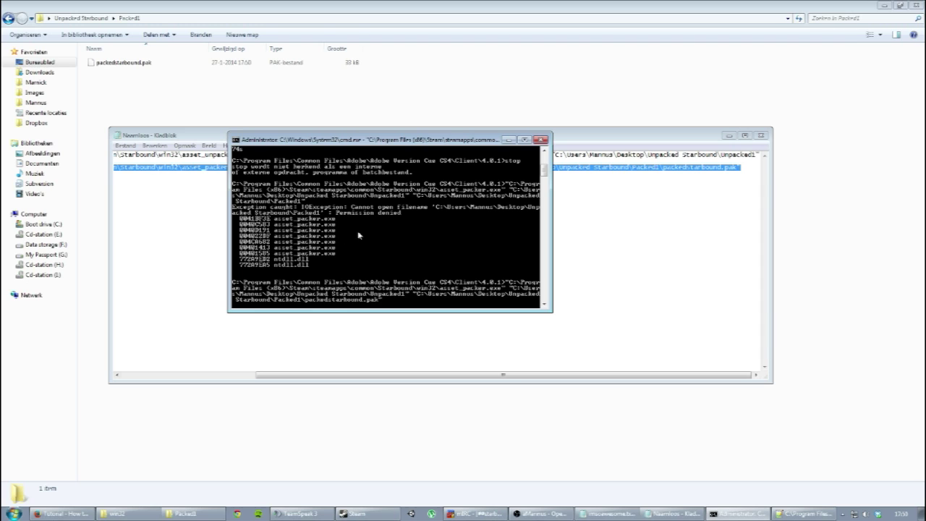
# Step: In File Explorer, check packedstarbound.pak in Packed1, look through the Unpacked1 source folder, and return to Packed1
pyautogui.click(183, 74)
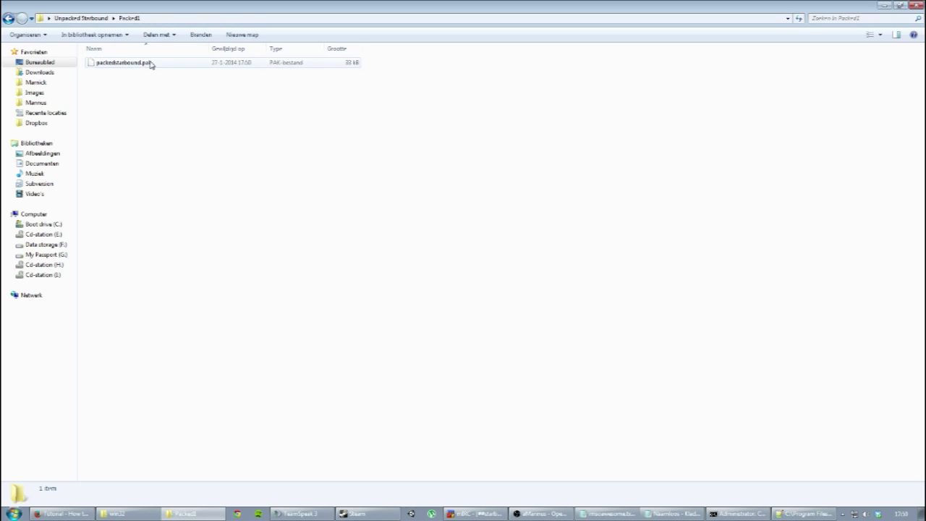
pyautogui.click(99, 19)
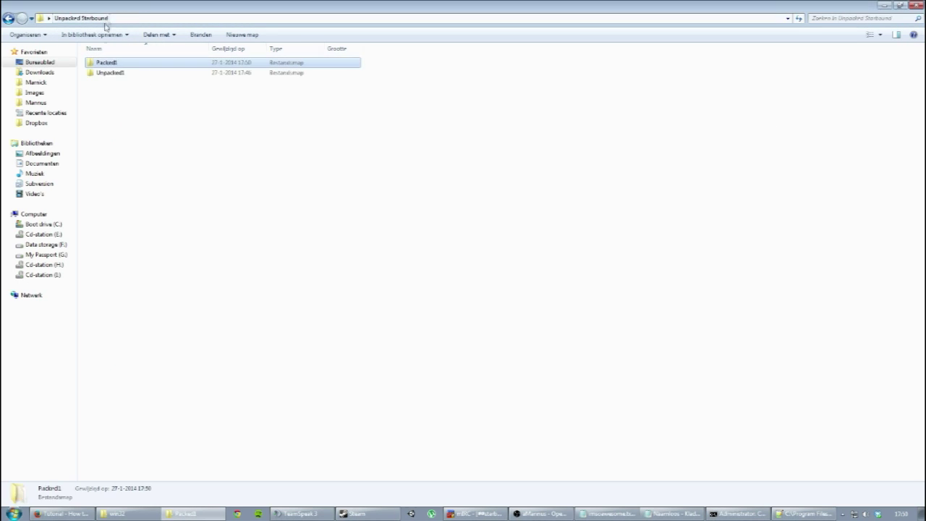
pyautogui.doubleClick(118, 72)
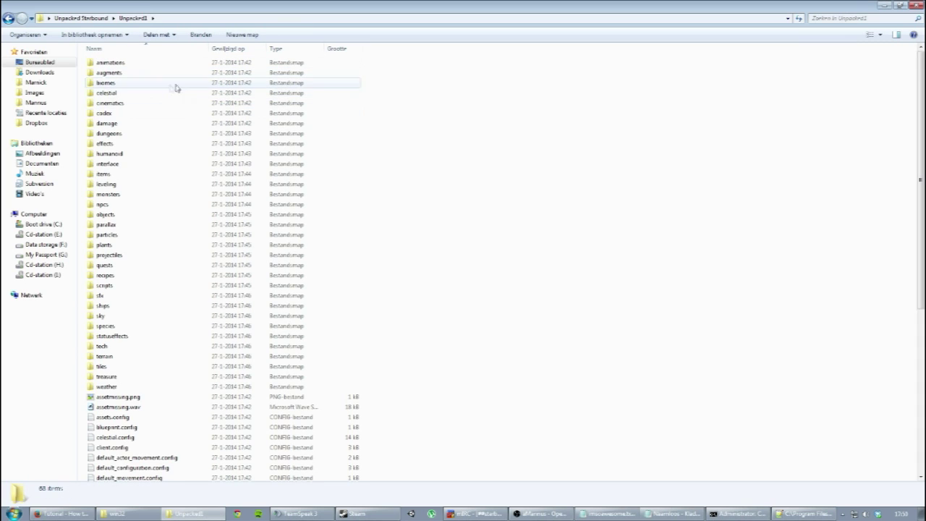
pyautogui.click(87, 18)
pyautogui.doubleClick(134, 63)
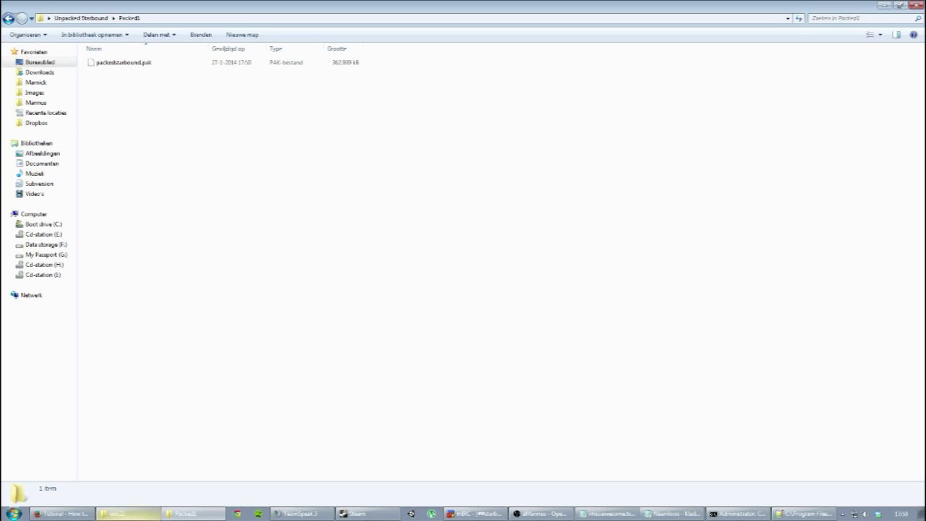
# Step: Compare packed.pak in Starbound's assets folder with packedstarbound.pak in Packed1, and check the packer's output in Command Prompt
pyautogui.click(116, 513)
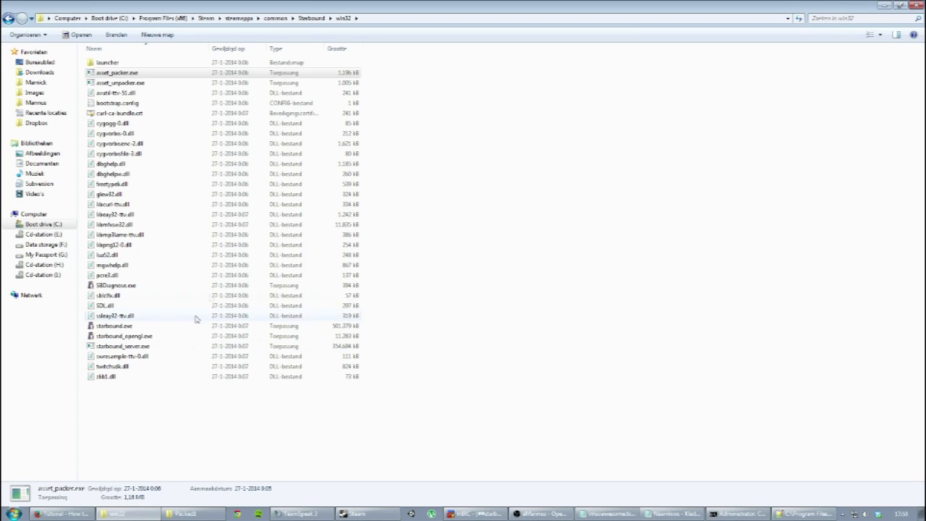
pyautogui.click(311, 18)
pyautogui.doubleClick(153, 76)
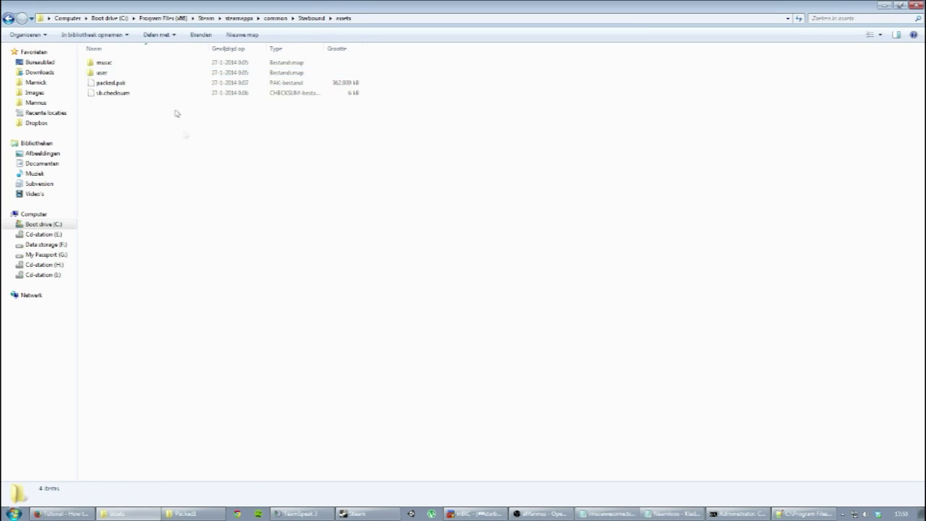
pyautogui.click(148, 85)
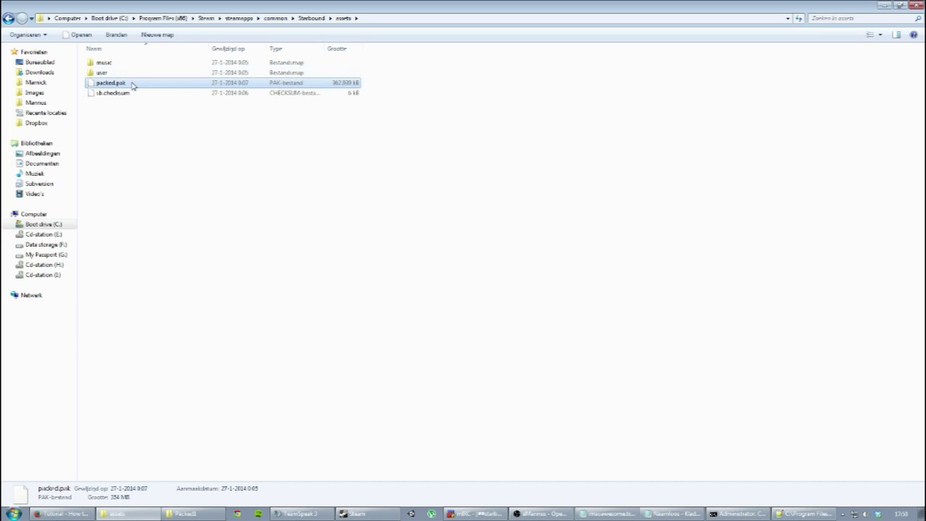
pyautogui.click(190, 514)
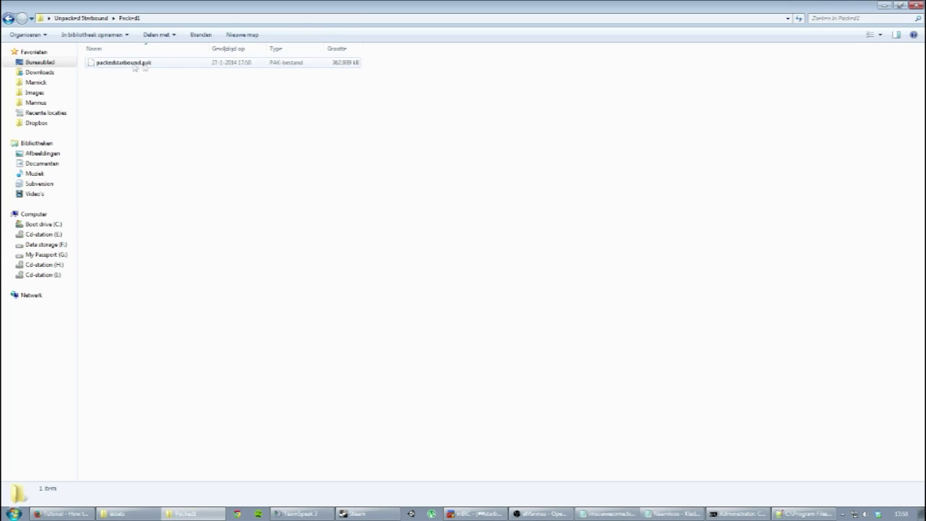
pyautogui.click(123, 63)
pyautogui.hotkey('alt', 'Tab')
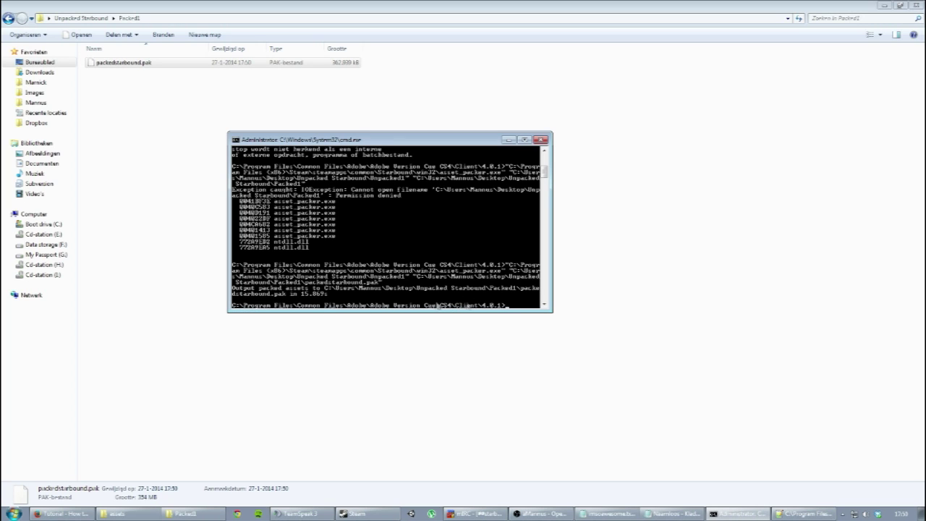
pyautogui.click(603, 281)
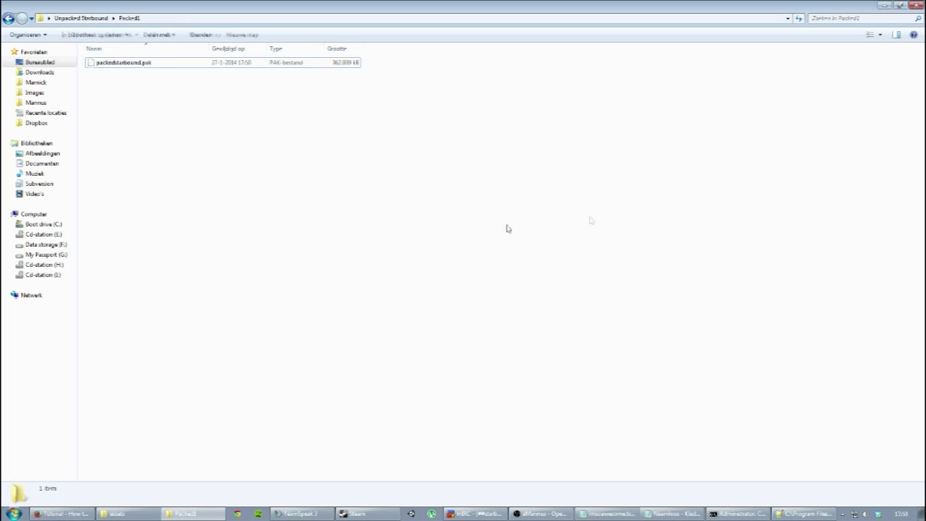
# Step: Review packedstarbound.pak in Packed1 alongside the original packed.pak in Starbound's assets folder, selecting each file in turn
pyautogui.click(141, 64)
pyautogui.rightClick(153, 66)
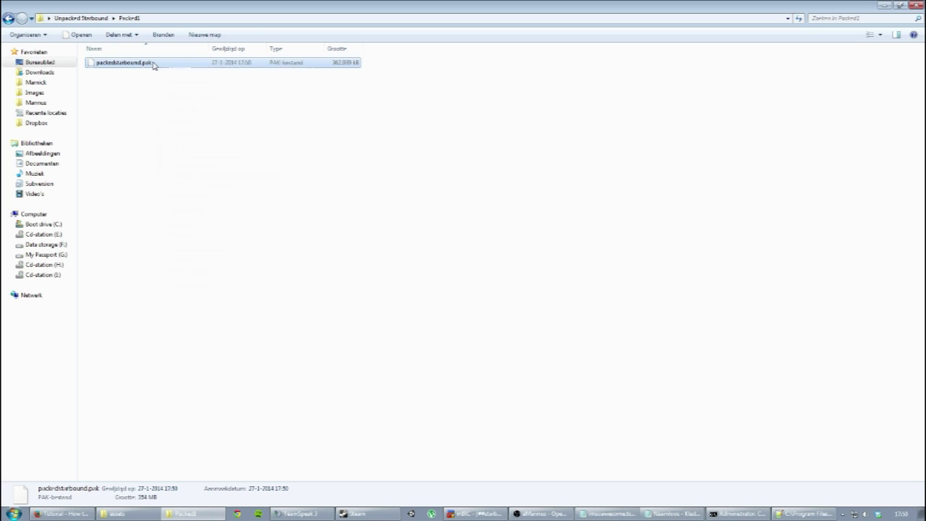
pyautogui.click(149, 62)
pyautogui.click(127, 514)
pyautogui.click(171, 196)
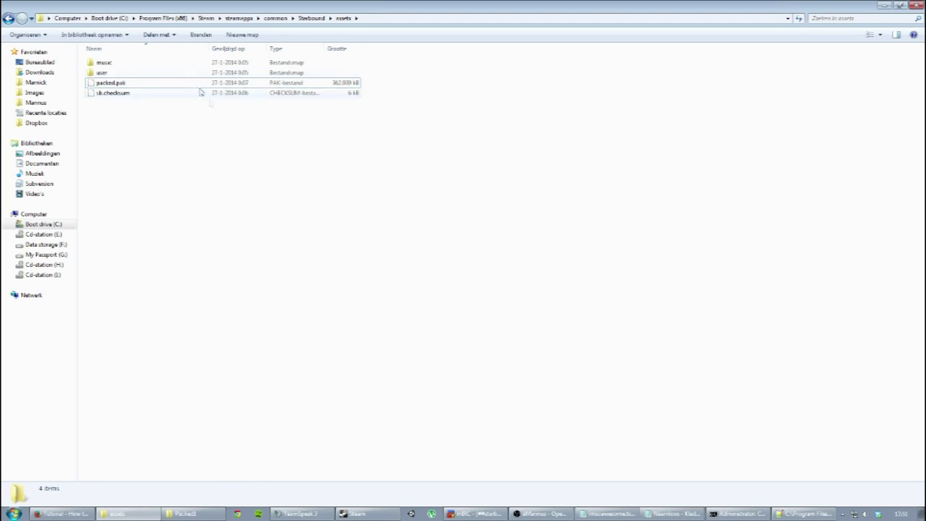
pyautogui.click(149, 83)
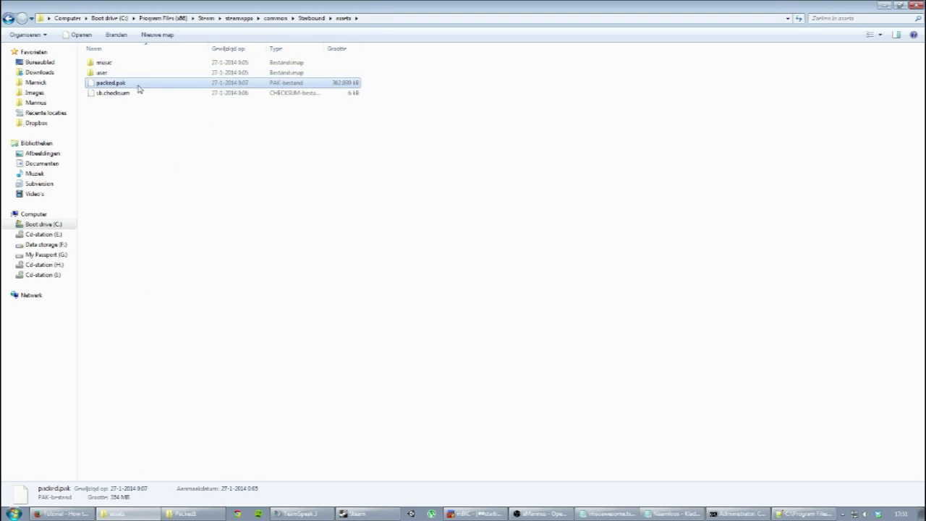
pyautogui.click(185, 514)
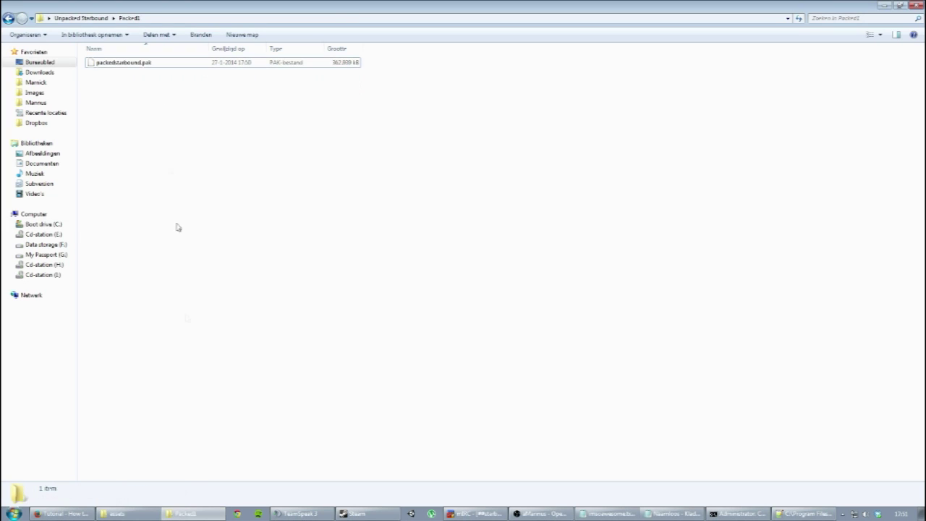
pyautogui.click(145, 65)
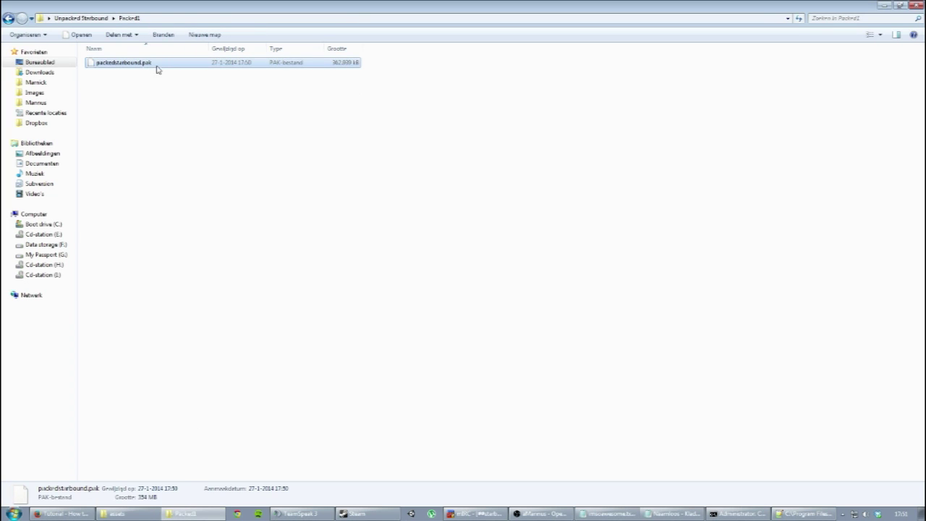
# Step: Compare packed.pak in Starbound's assets folder with packedstarbound.pak in Packed1 once more, ending in the assets folder
pyautogui.click(126, 514)
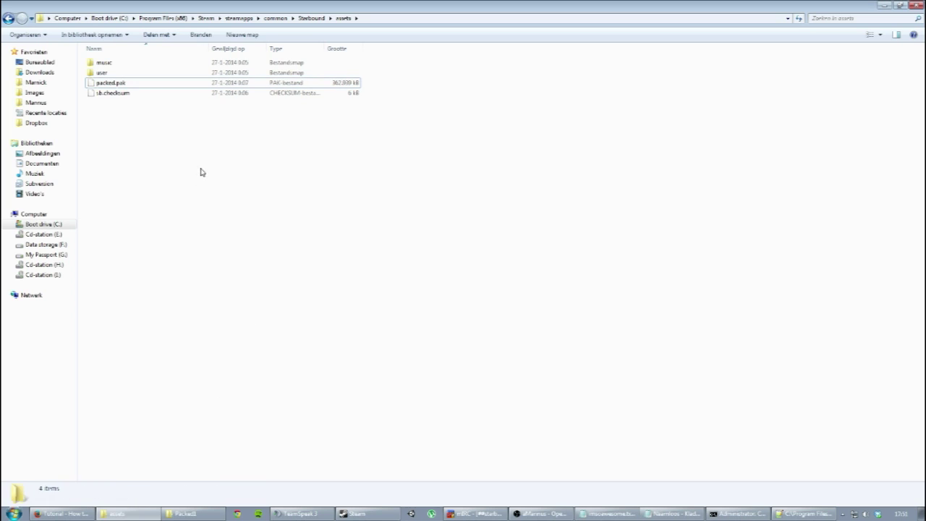
pyautogui.click(192, 272)
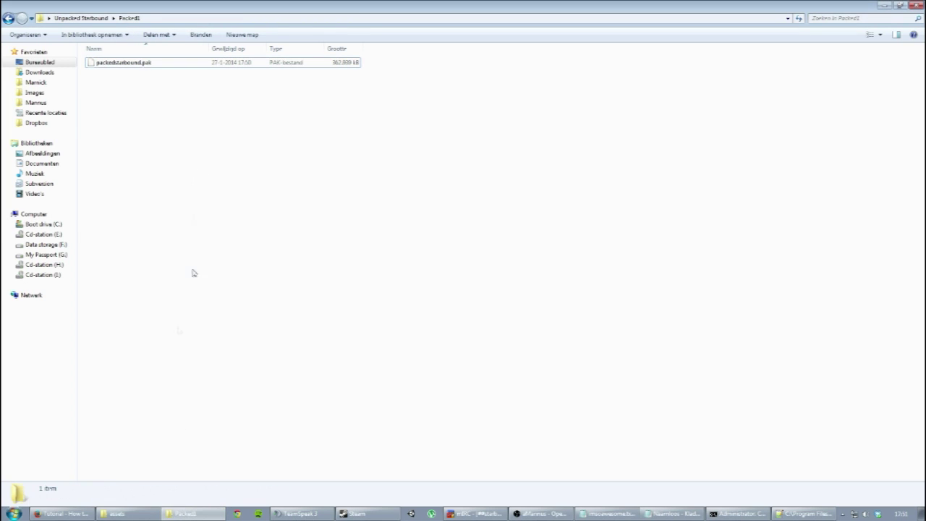
pyautogui.hotkey('alt', 'Tab')
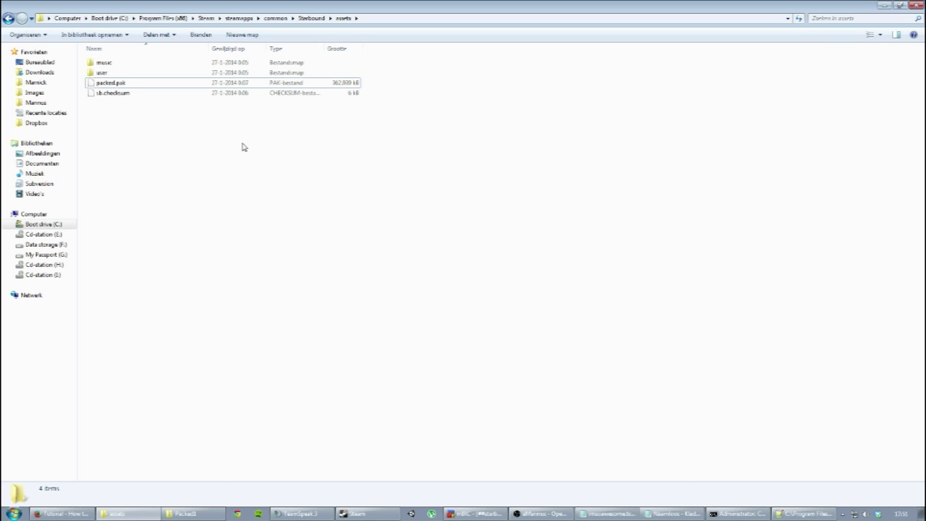
pyautogui.hotkey('alt', 'Tab')
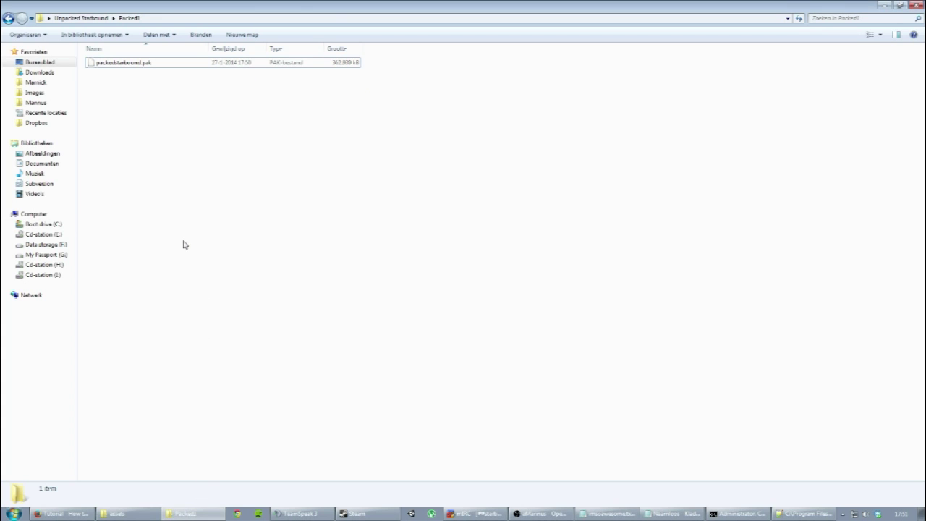
pyautogui.hotkey('alt', 'Tab')
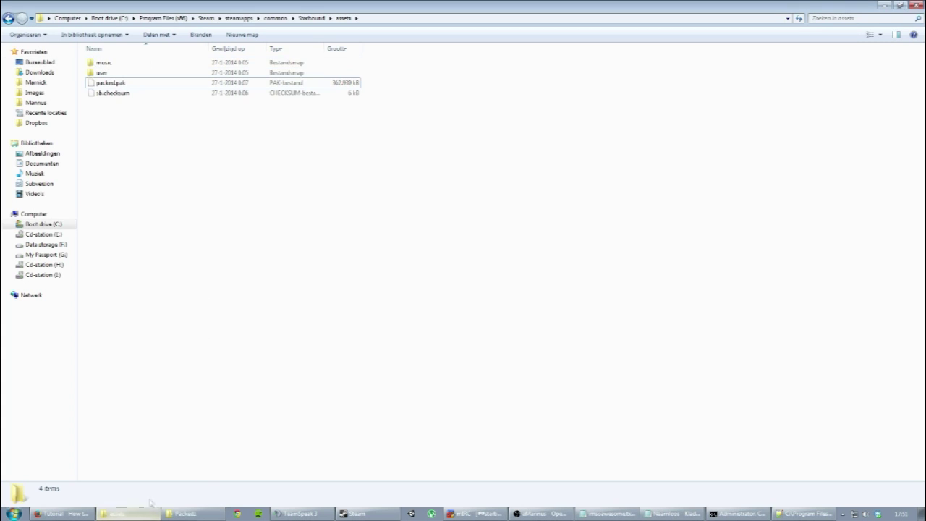
# Step: Look at Starbound's mods folder, revisit packed.pak in the assets folder, and return to the mods folder
pyautogui.click(298, 17)
pyautogui.doubleClick(140, 108)
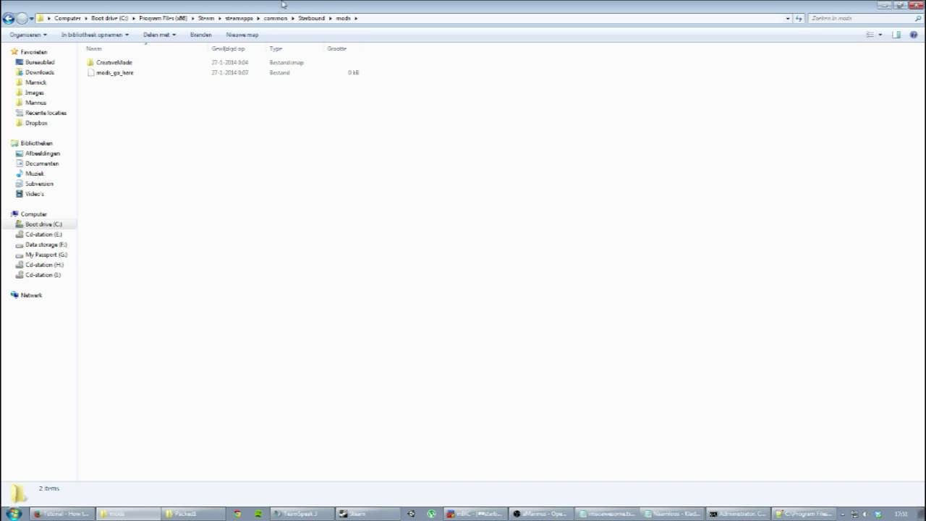
pyautogui.click(298, 17)
pyautogui.doubleClick(162, 74)
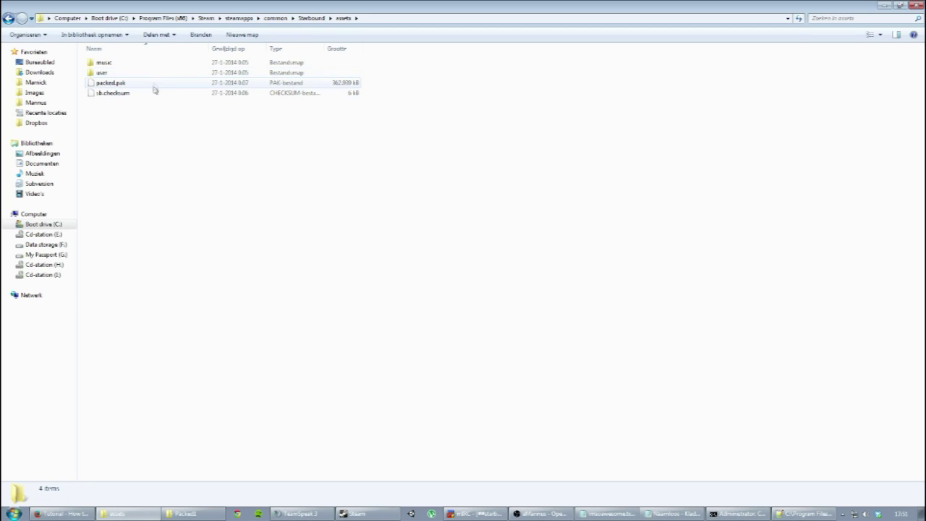
pyautogui.click(307, 21)
pyautogui.doubleClick(147, 105)
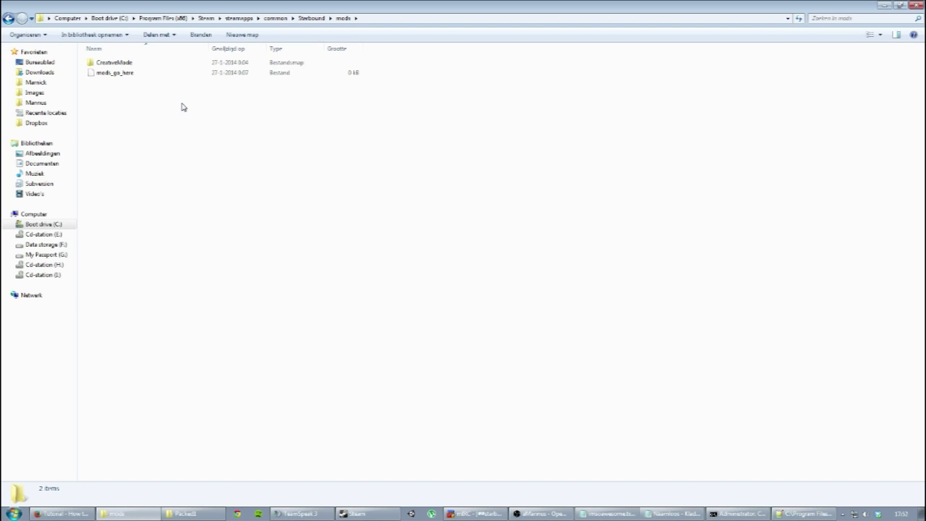
# Step: Check the CreativeMode folder in Starbound's mods folder, view packedstarbound.pak in Packed1, and go back to mods
pyautogui.click(248, 67)
pyautogui.click(225, 109)
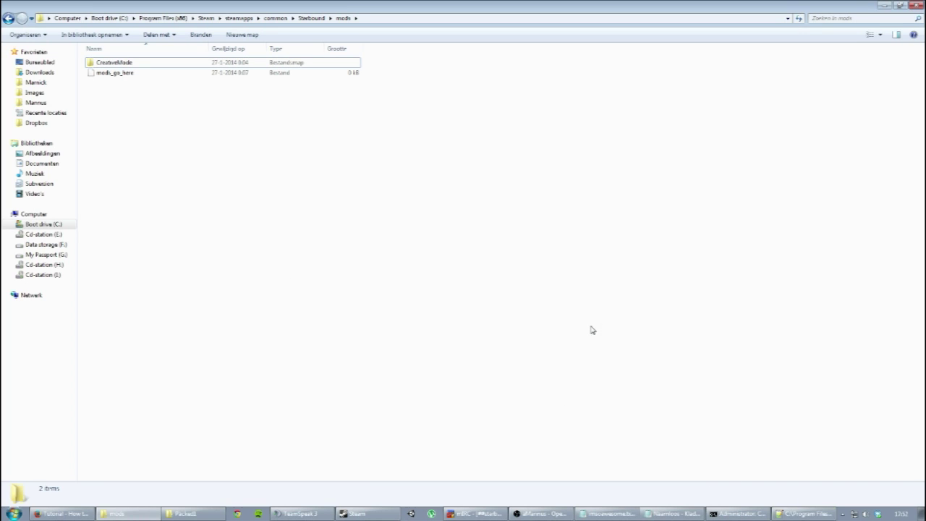
pyautogui.click(207, 515)
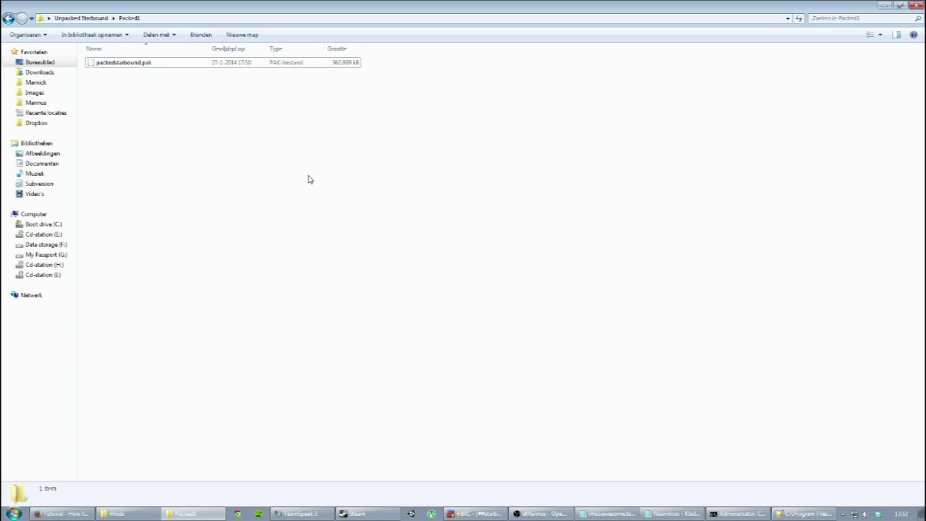
pyautogui.click(124, 514)
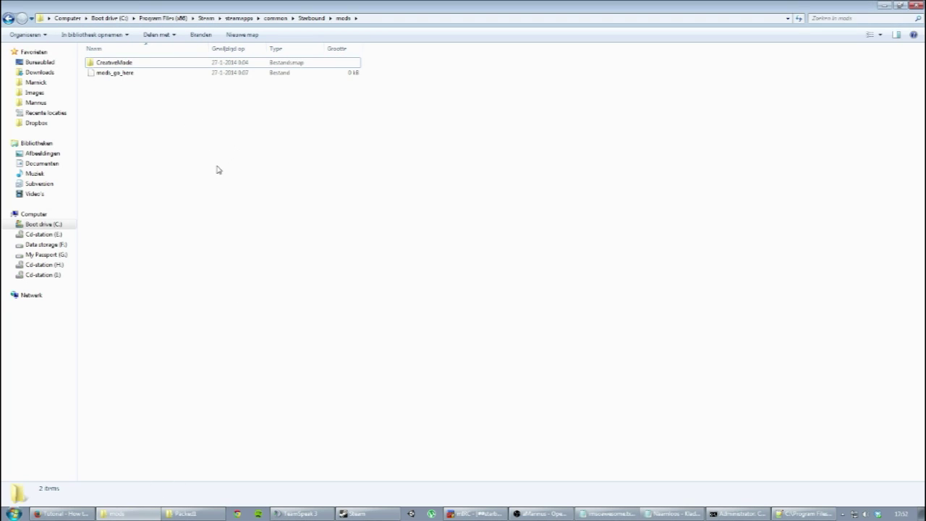